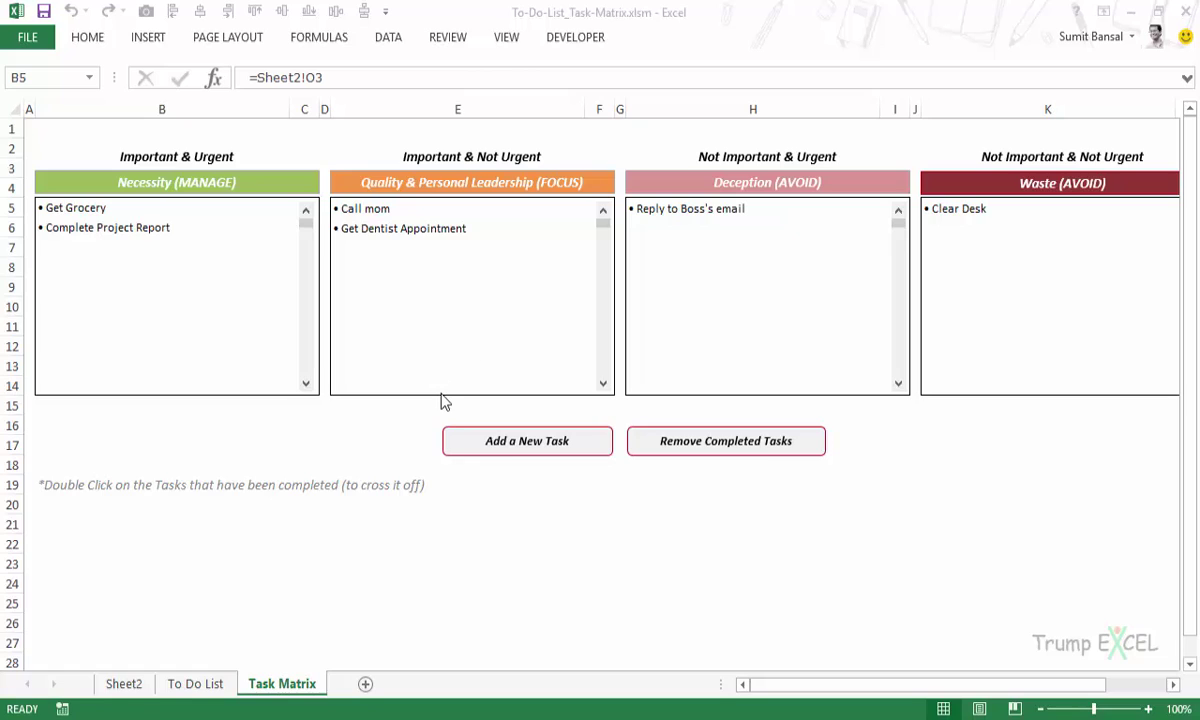
Select cell B5 in the Task Matrix sheet's Necessity list
left_click(518, 452)
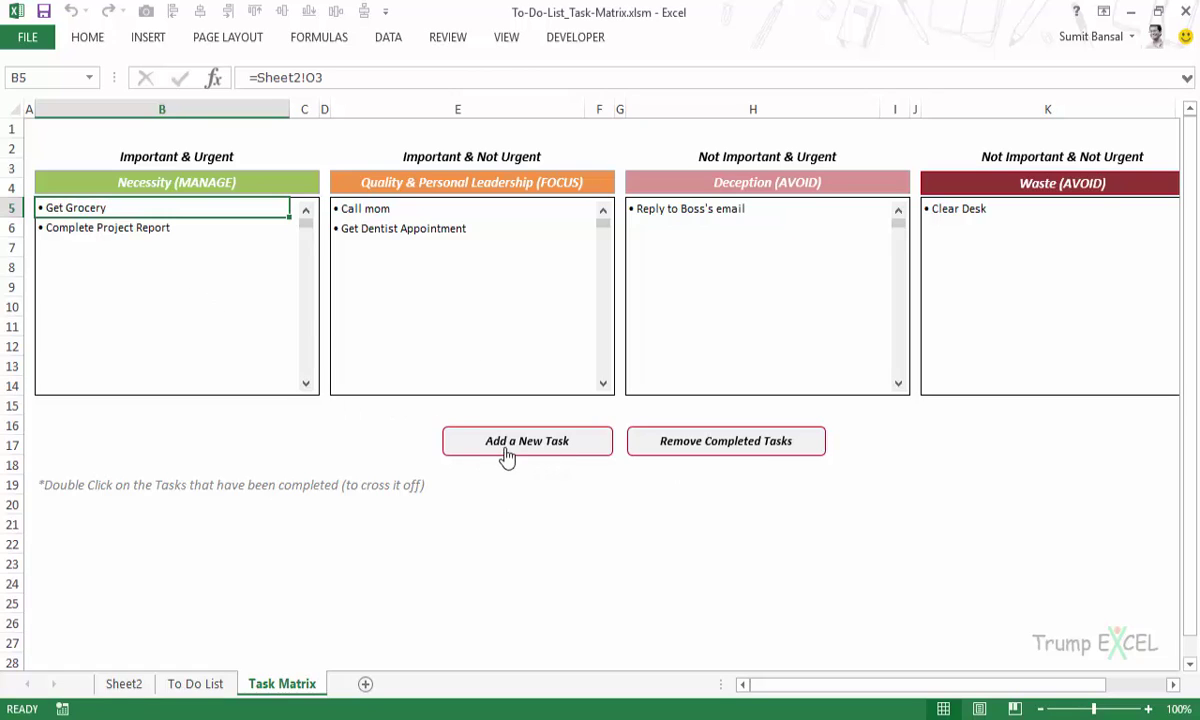
Open the Add New Task form and try submitting it with the task left blank
left_click(527, 452)
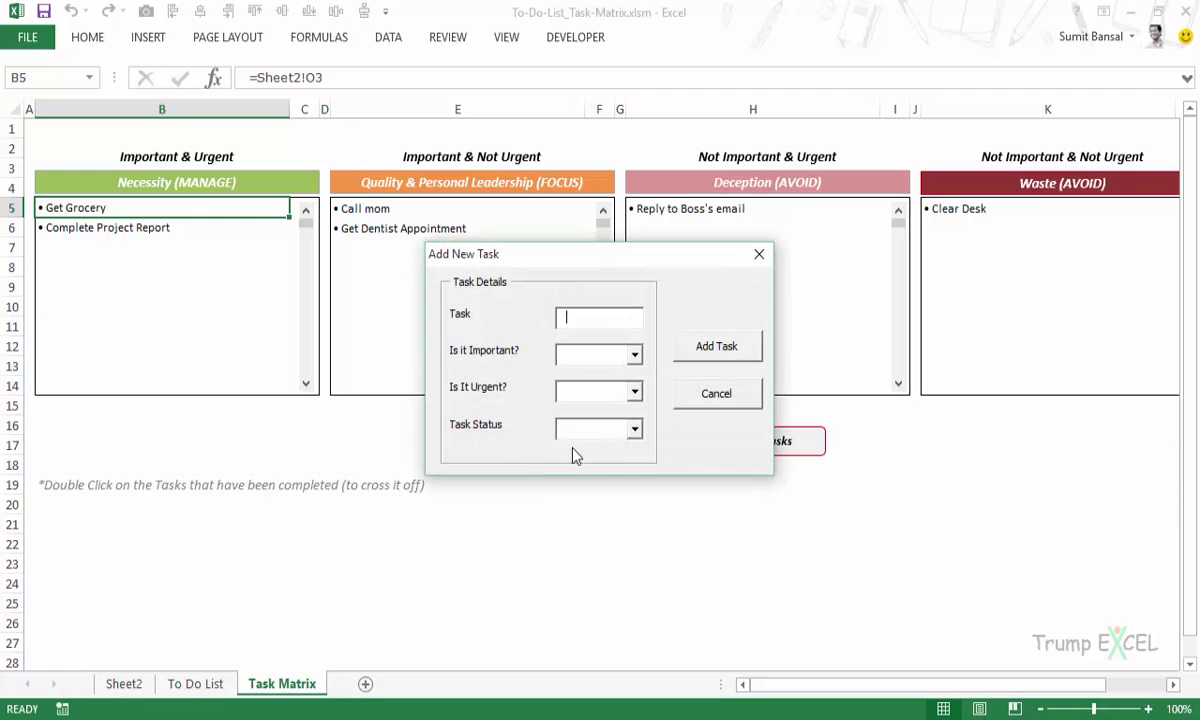
left_click_drag(563, 264, 705, 125)
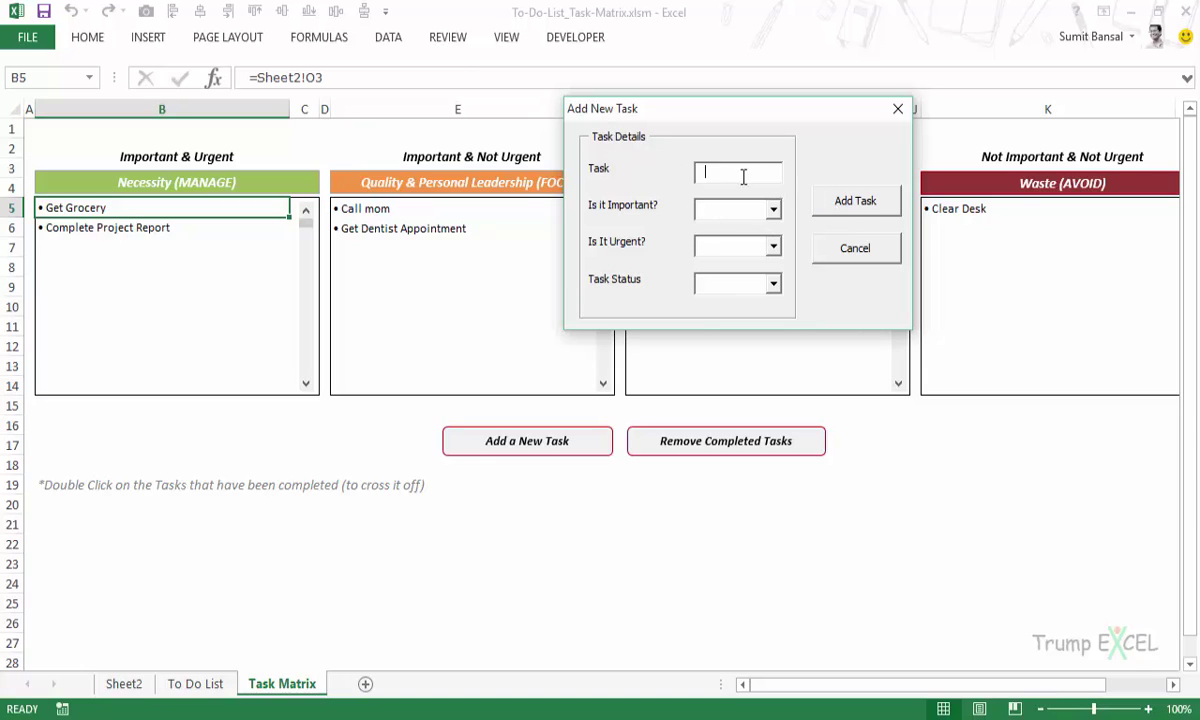
left_click(862, 205)
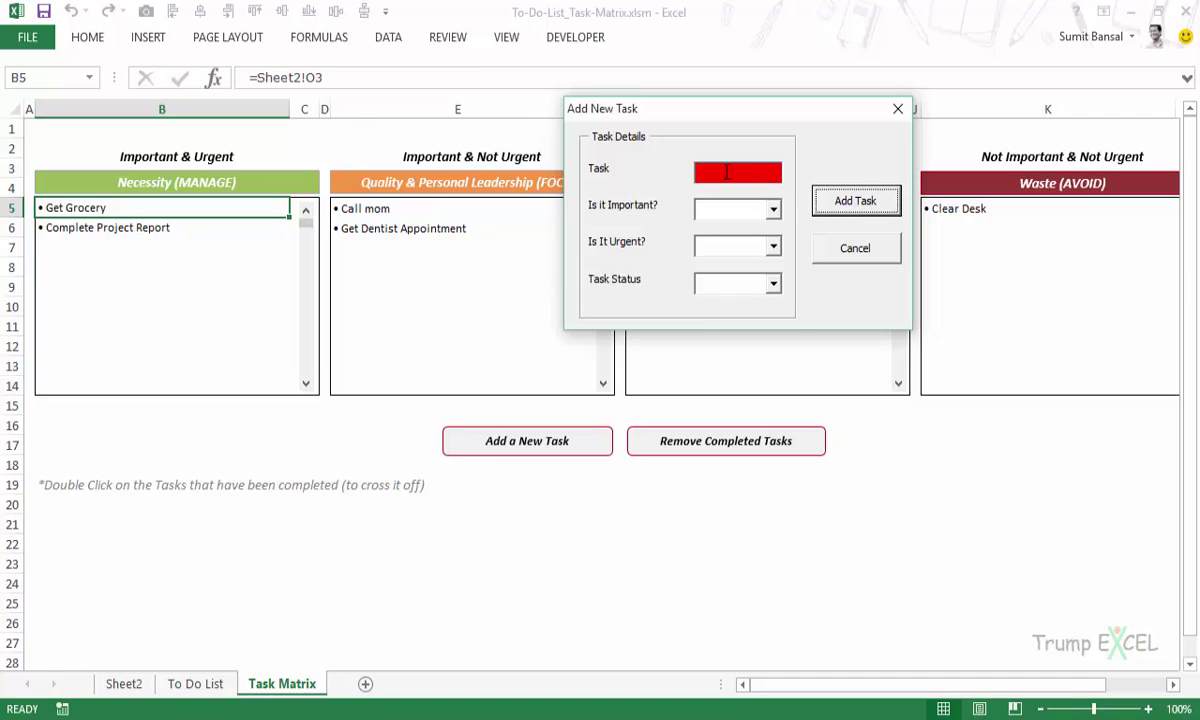
Submit 'Record Course Video' with Important Yes and Urgent Yes
left_click(749, 174)
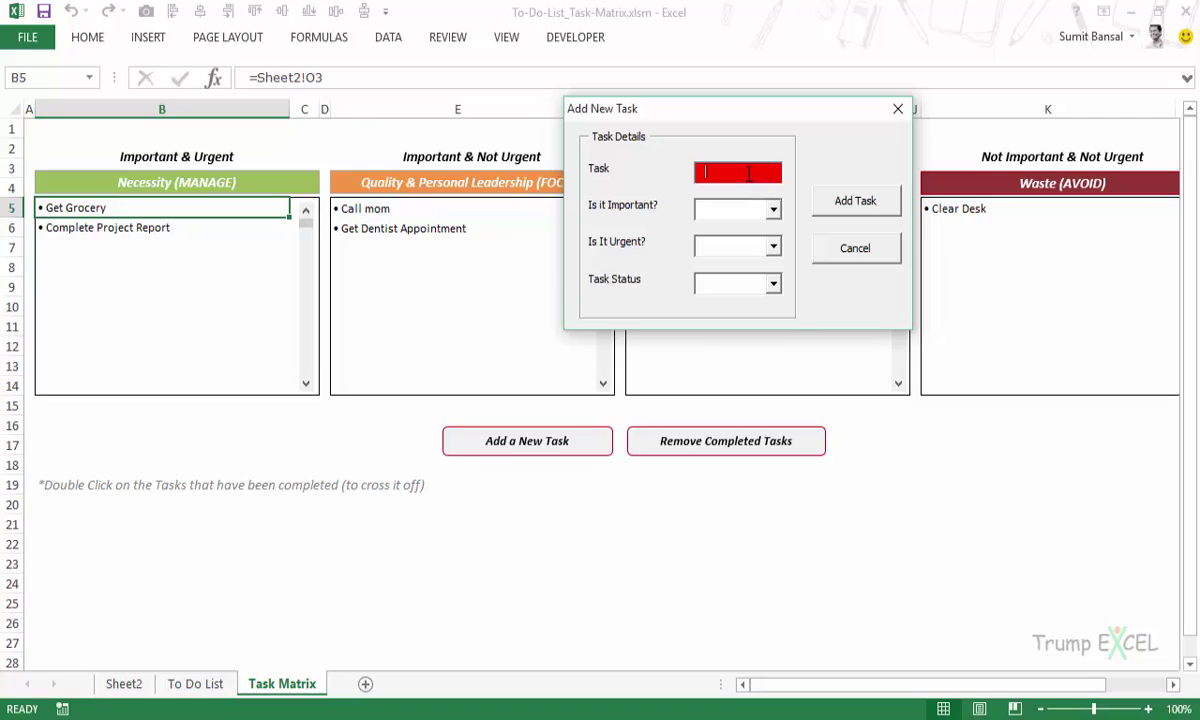
type("Recor")
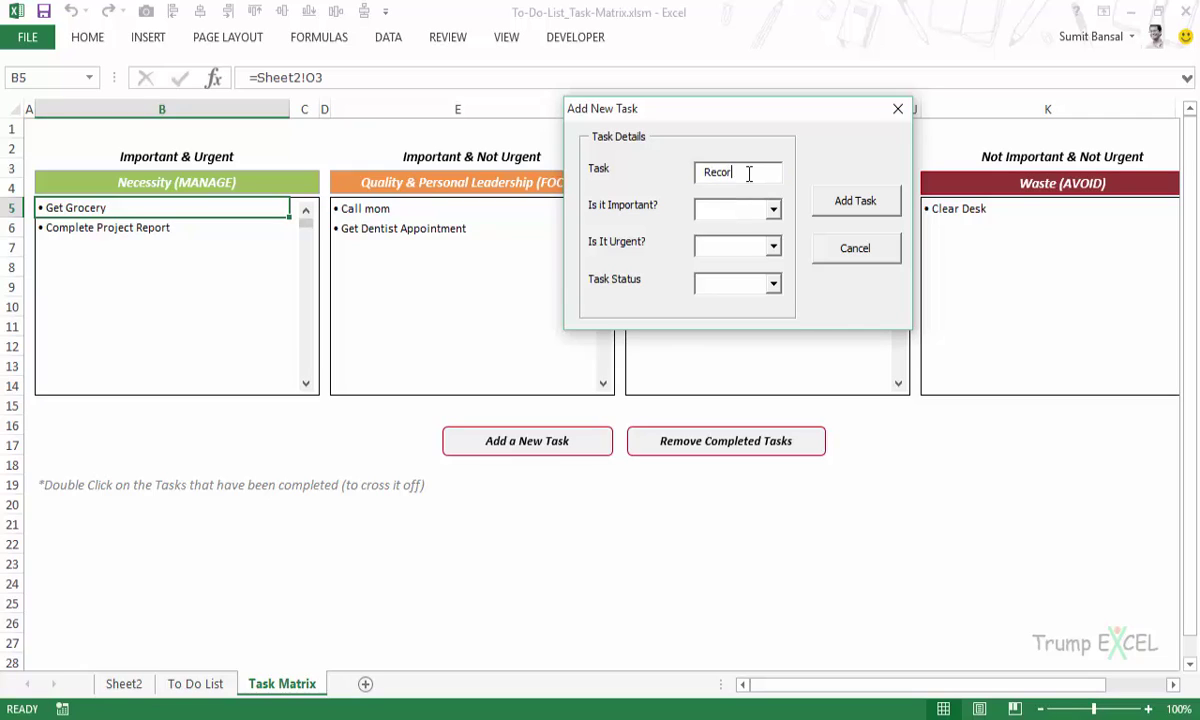
type("d Course Video")
left_click(773, 209)
left_click(765, 228)
left_click(773, 246)
left_click(762, 264)
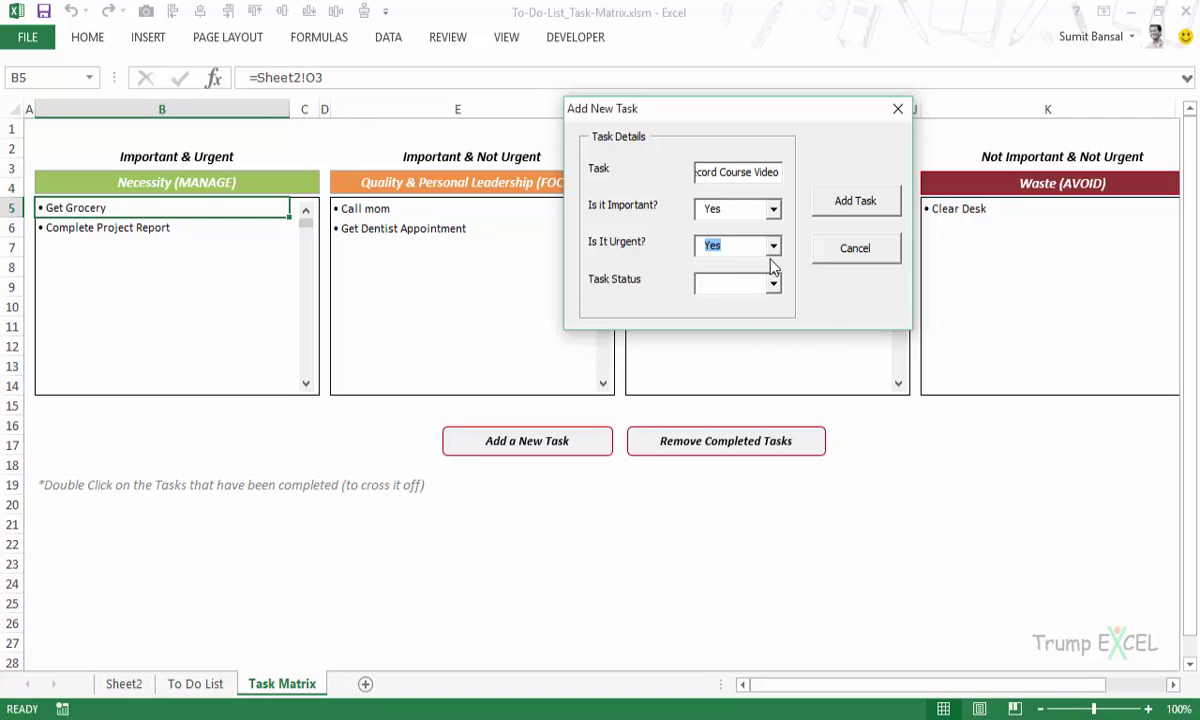
left_click(843, 203)
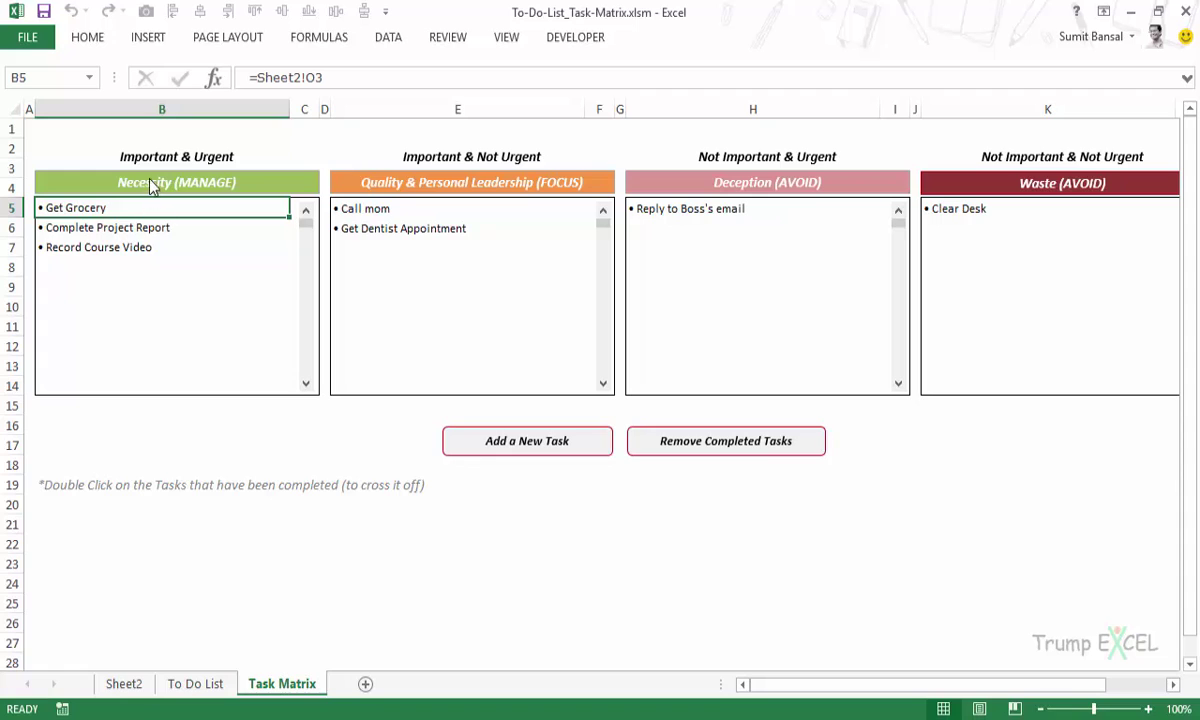
Open the Add New Task form and enter the task name 'Get Medicine'
left_click(494, 444)
left_click_drag(653, 256, 883, 364)
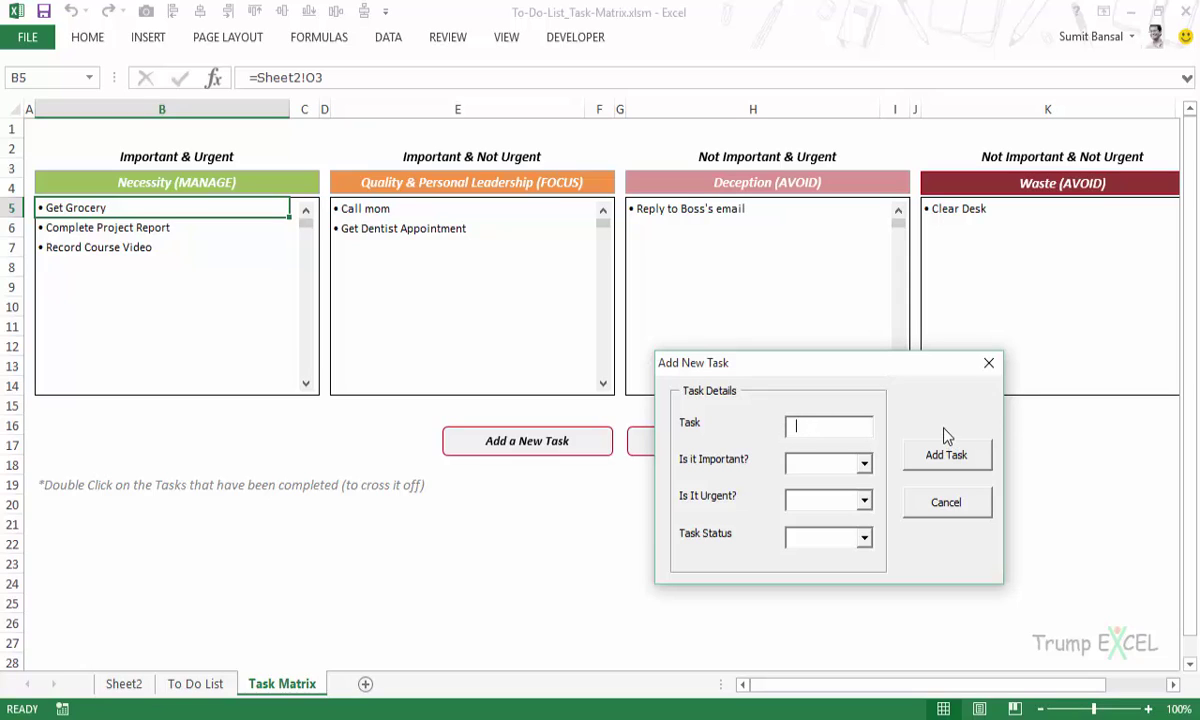
type("Get Medicine")
key("BackSpace")
key("BackSpace")
type("ne")
Set Get Medicine to Important Yes and Urgent No and add it
left_click(866, 464)
left_click(866, 464)
left_click(857, 482)
left_click(865, 499)
left_click(858, 533)
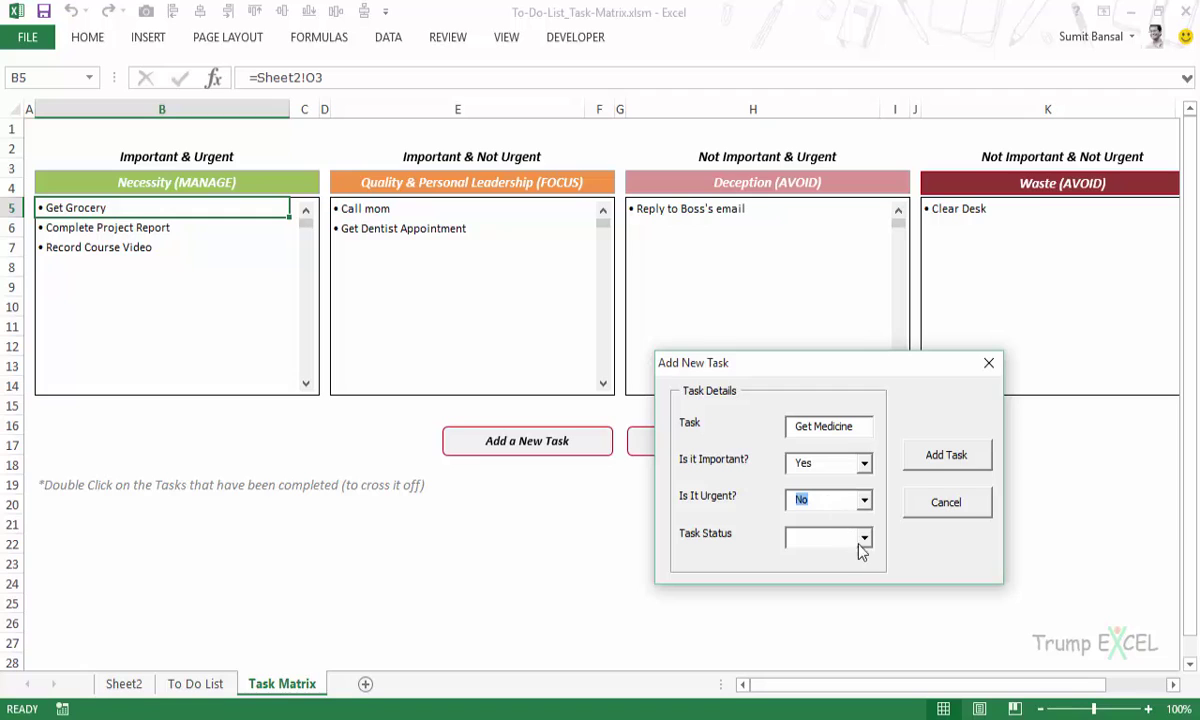
left_click(922, 462)
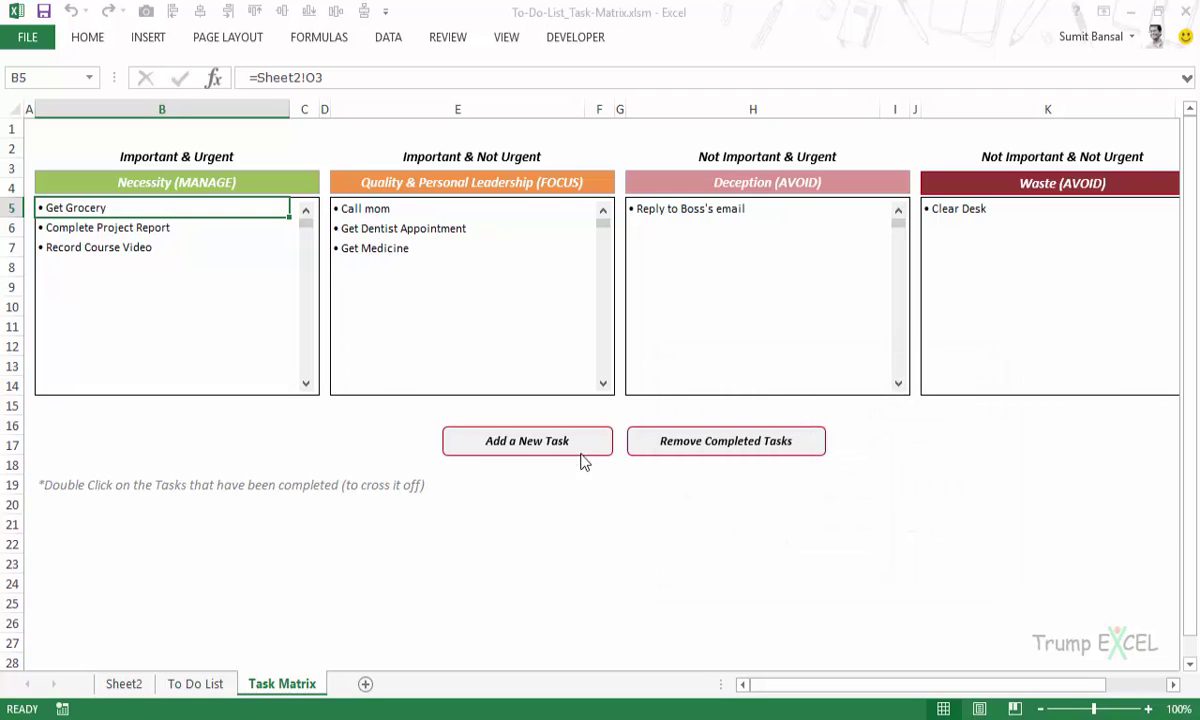
left_click(546, 438)
left_click_drag(645, 256, 954, 345)
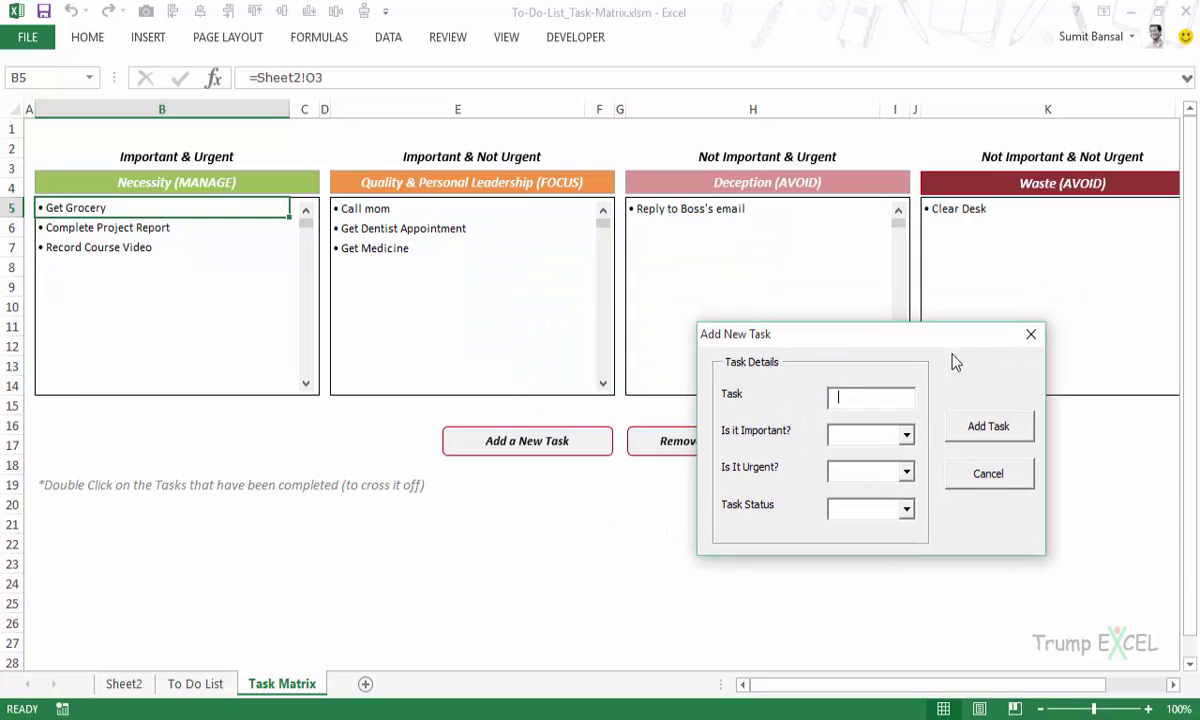
left_click(989, 430)
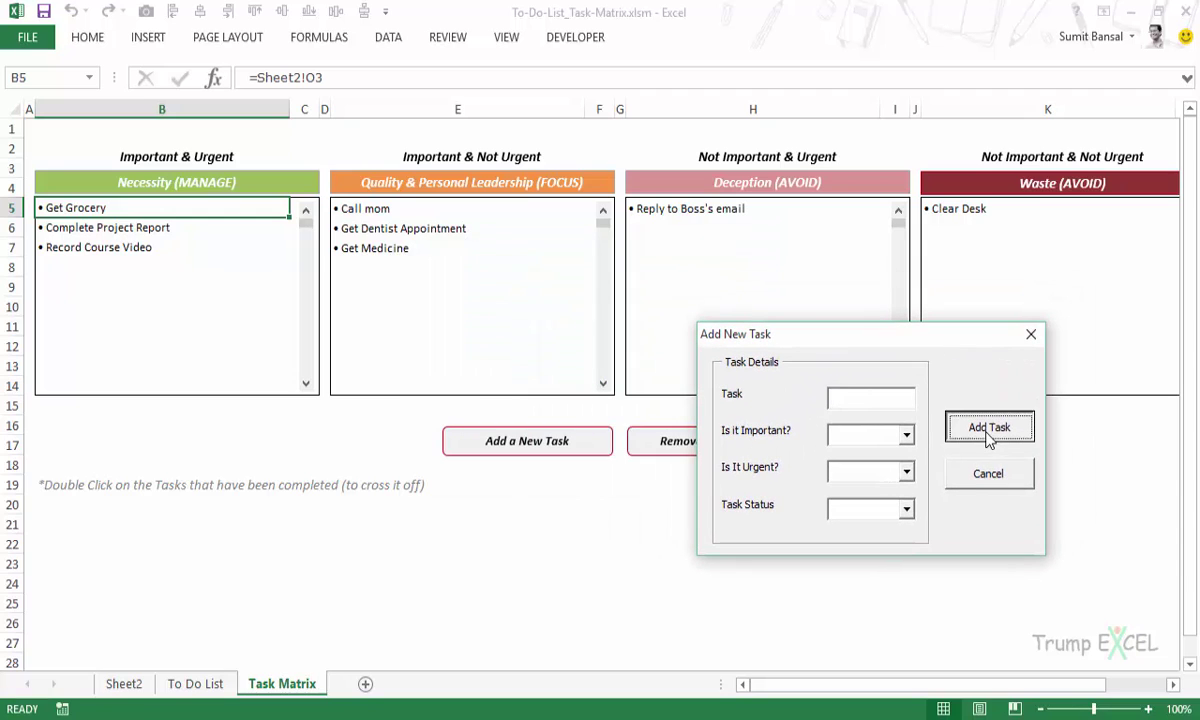
left_click(840, 396)
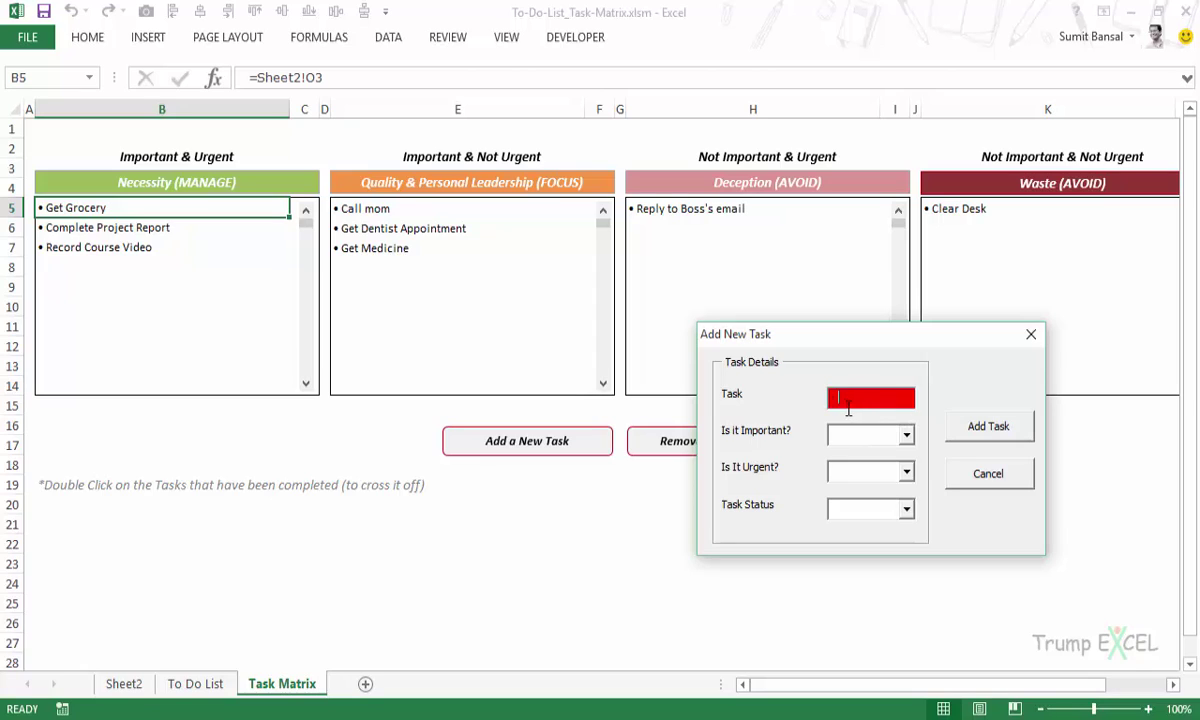
type("asdasasd")
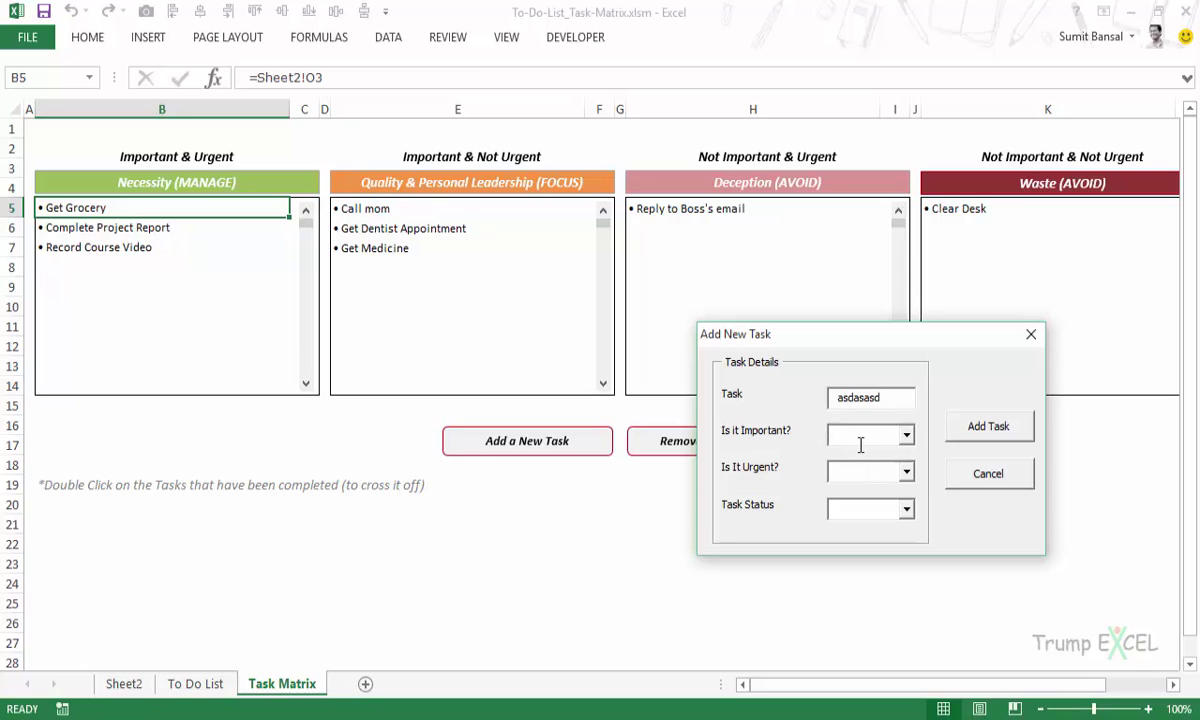
left_click(998, 440)
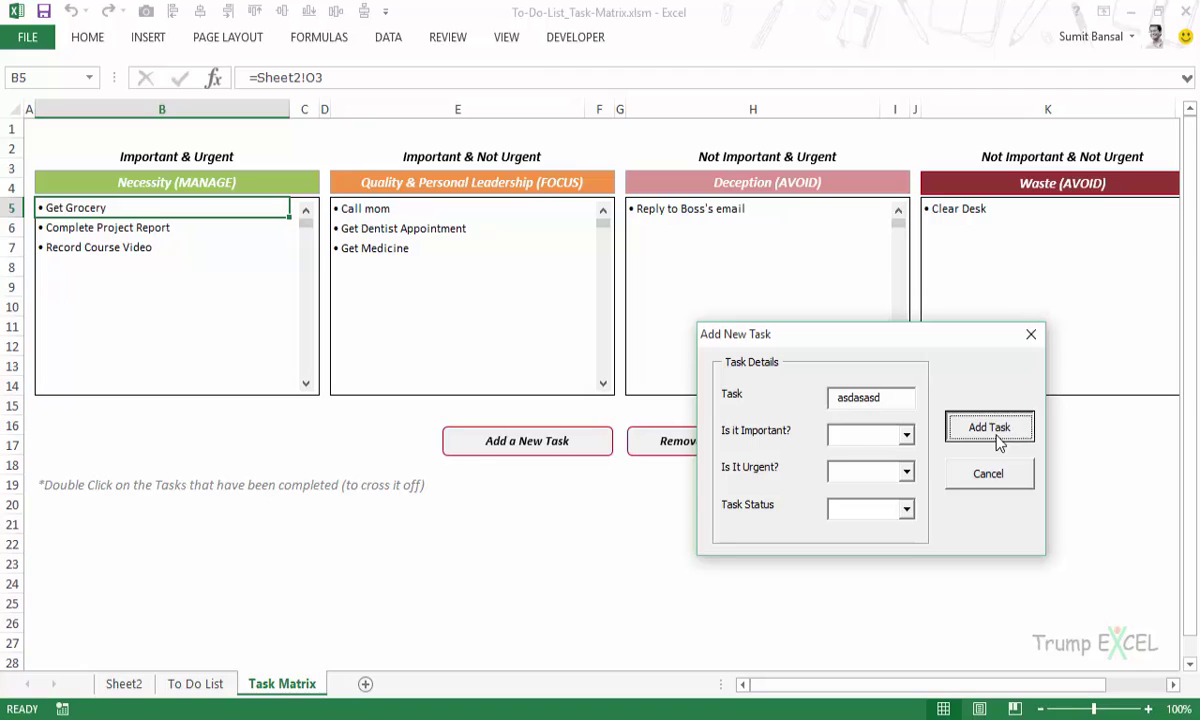
left_click(907, 442)
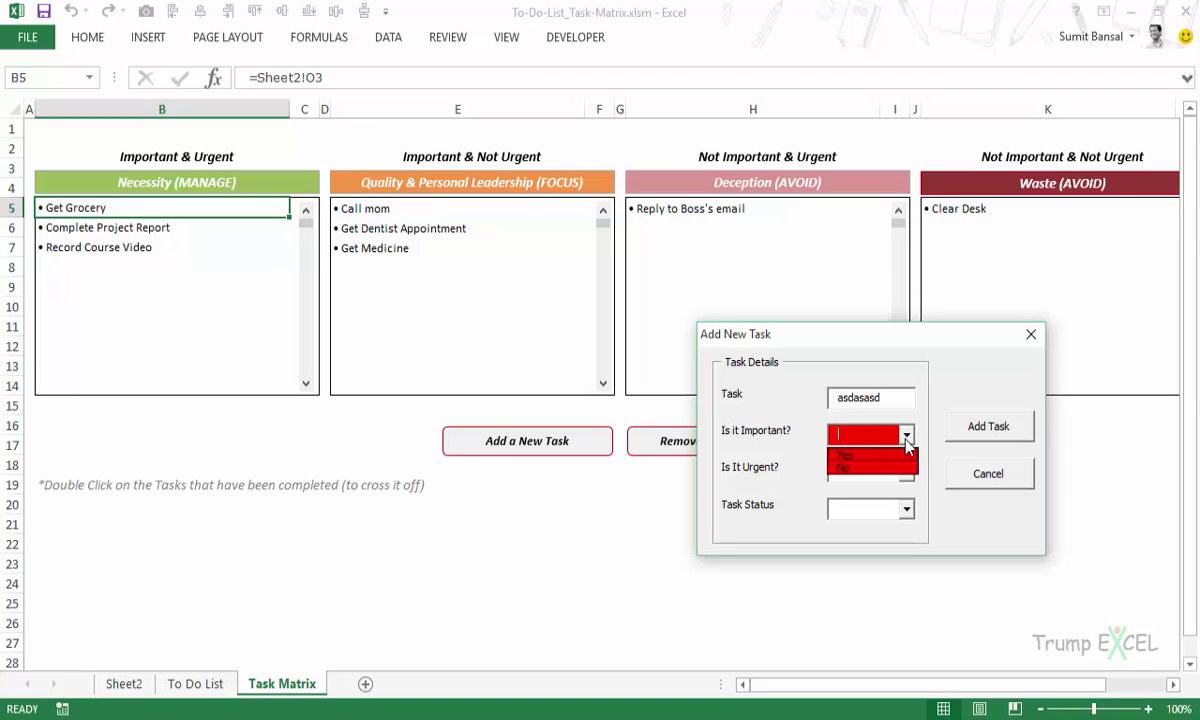
left_click(880, 453)
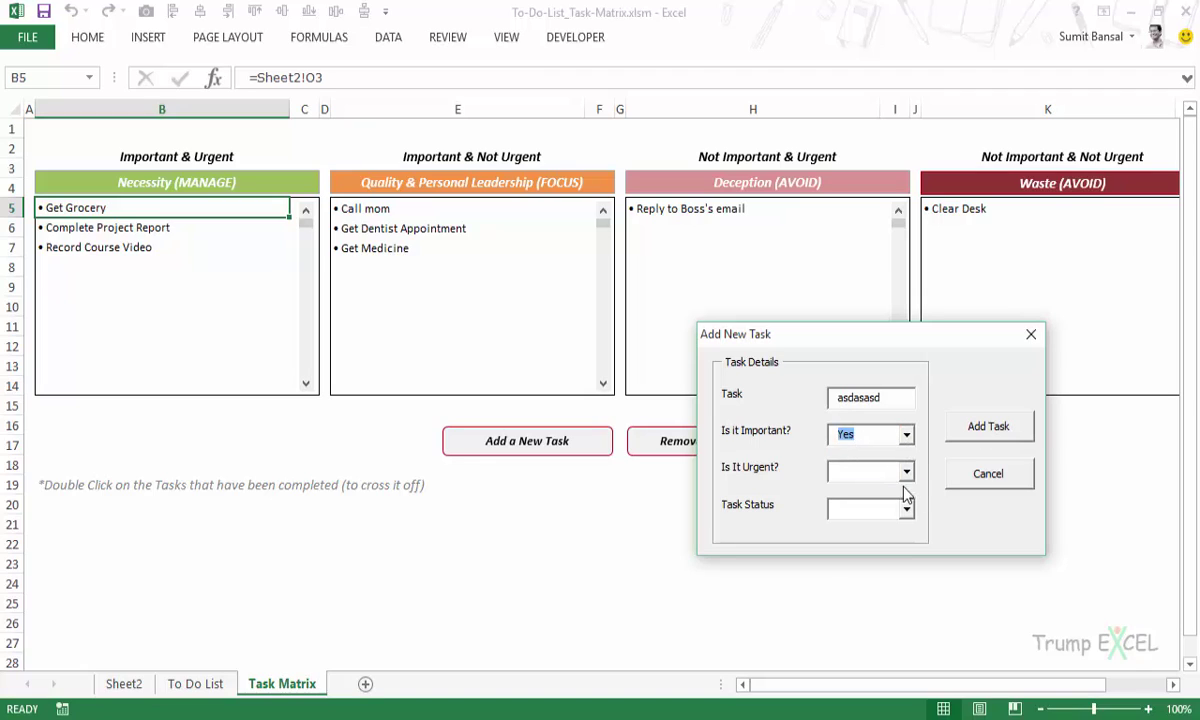
left_click(977, 434)
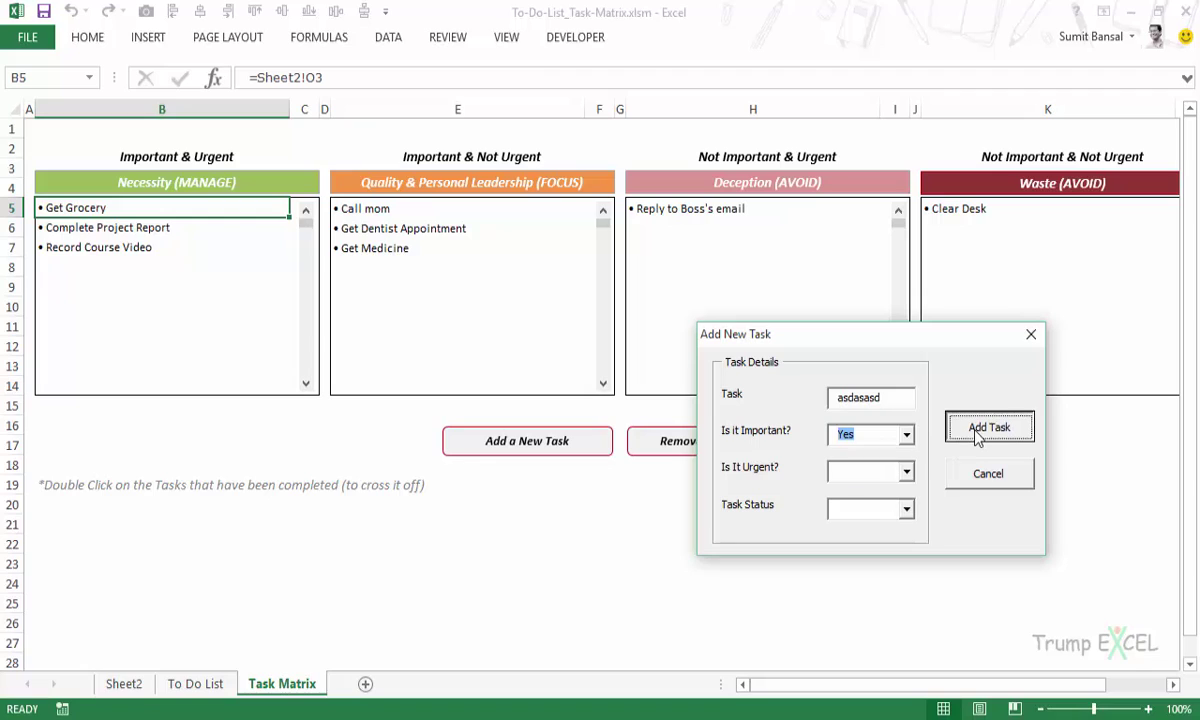
left_click(906, 471)
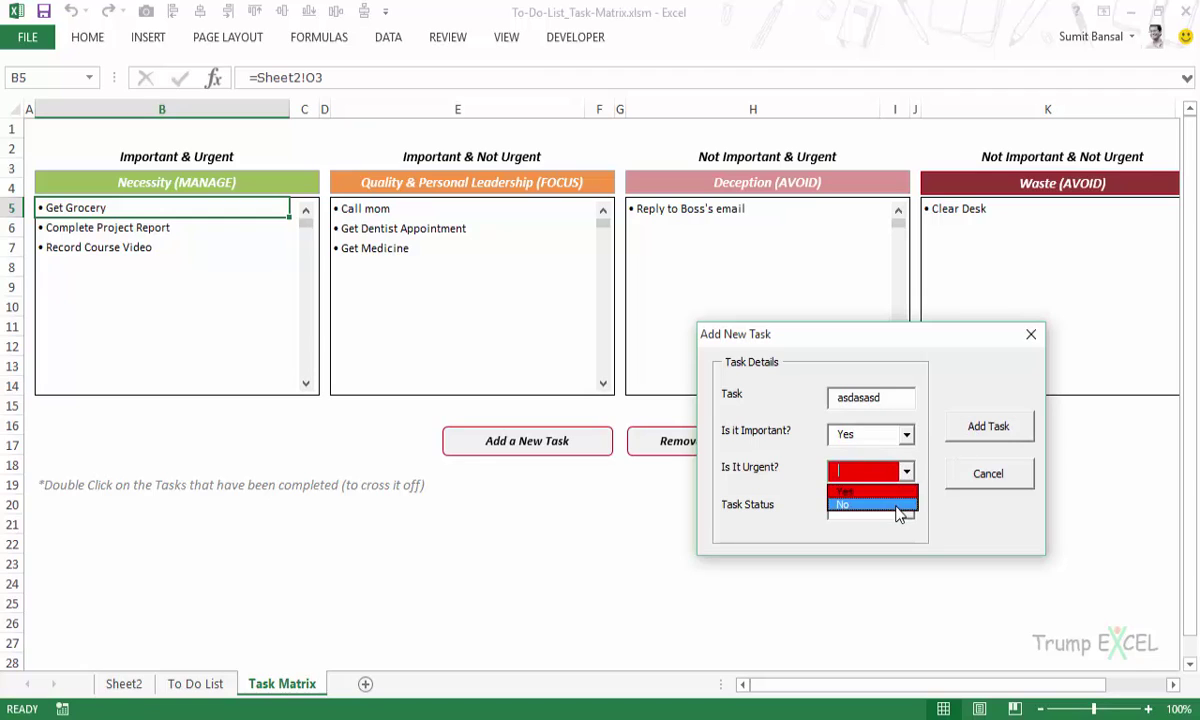
left_click(890, 503)
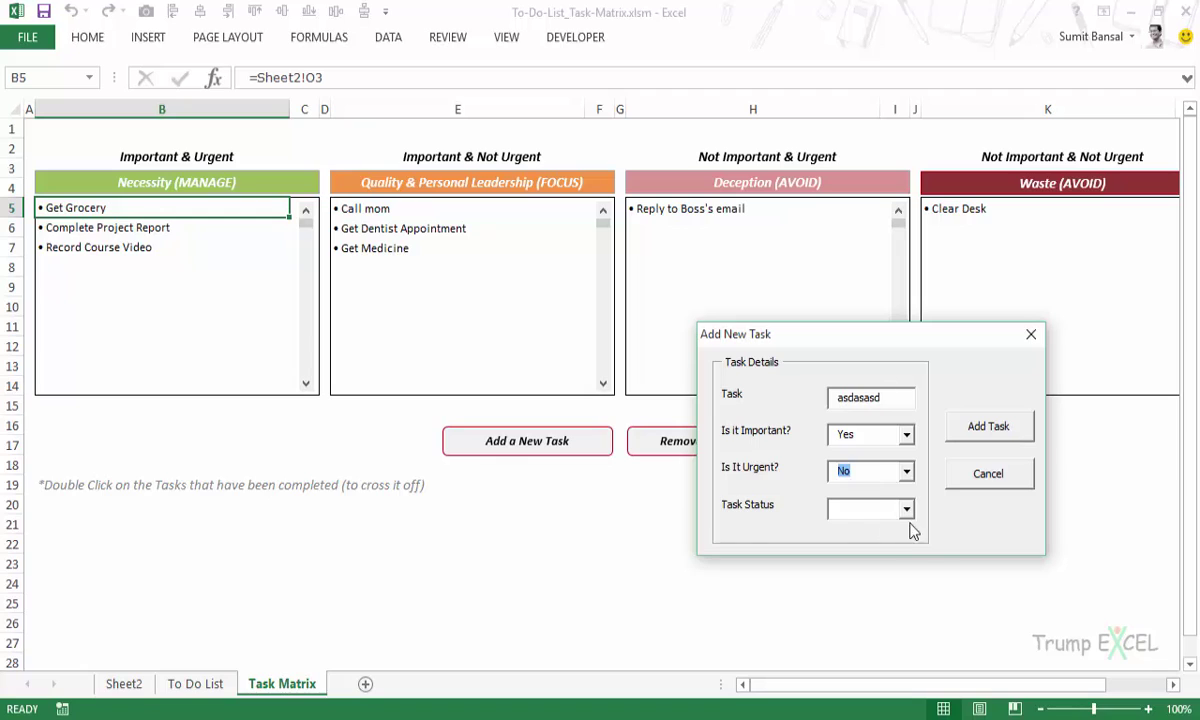
left_click(906, 509)
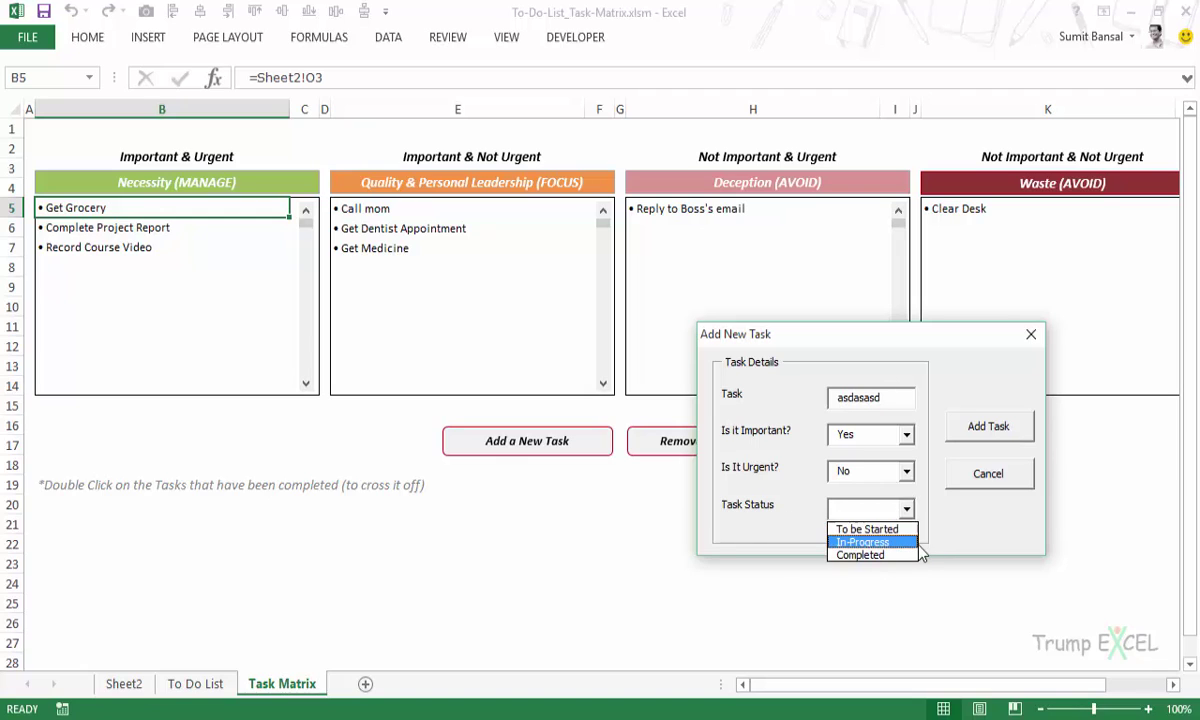
left_click(840, 505)
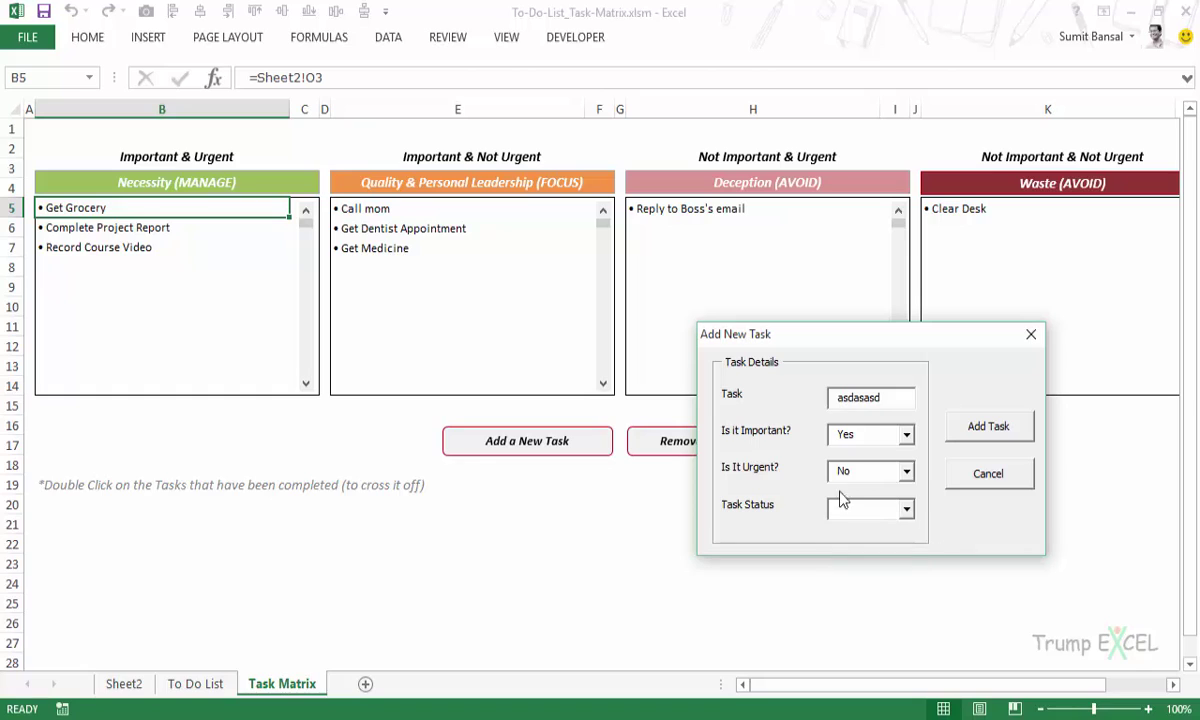
left_click(978, 489)
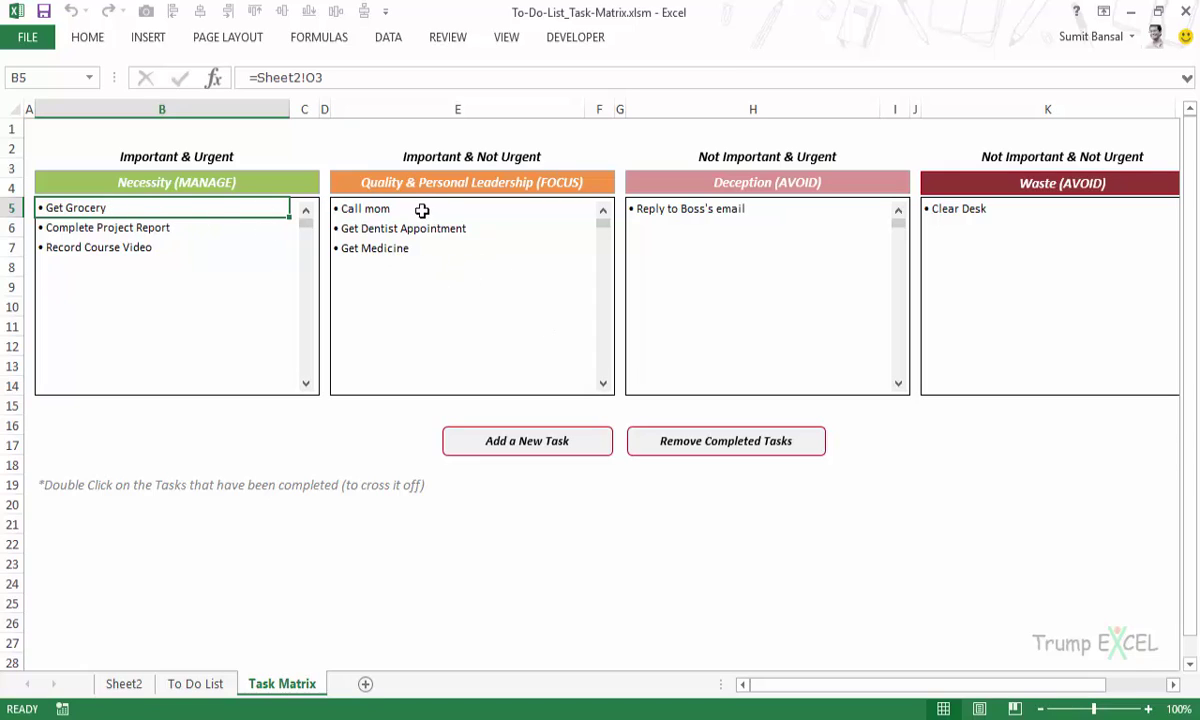
Strike through Get Grocery, Get Dentist Appointment and Record Course Video, then remove completed tasks
double_click(103, 208)
double_click(385, 210)
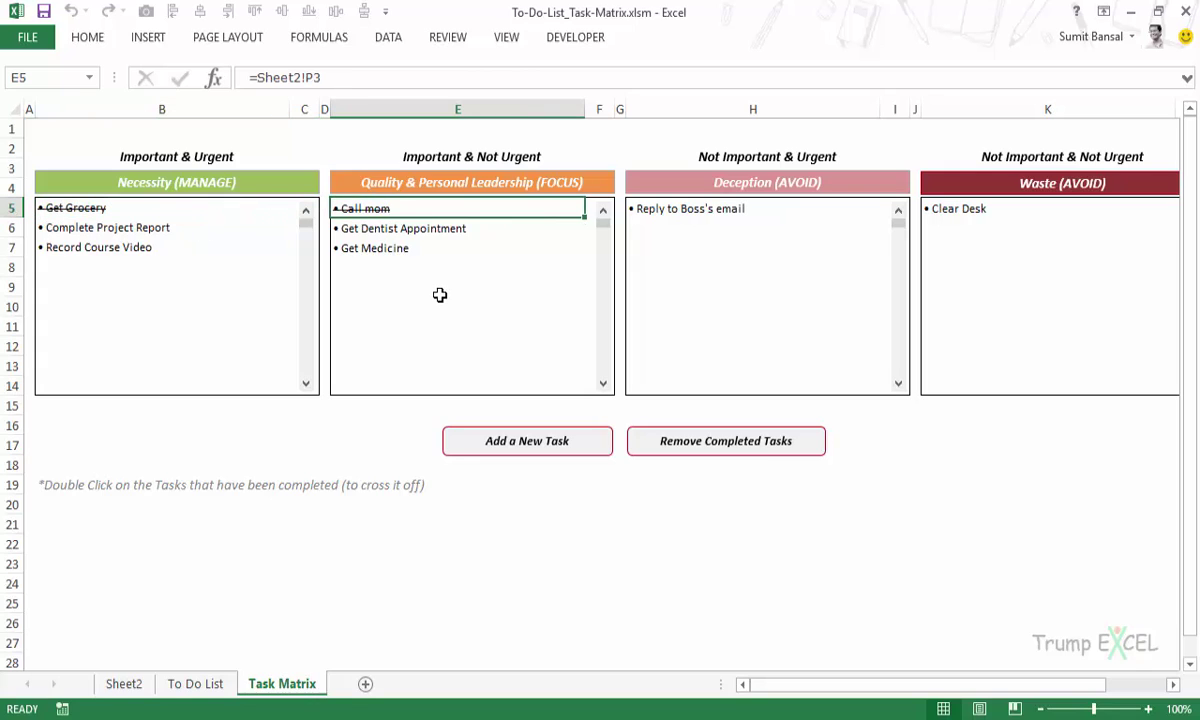
double_click(378, 210)
double_click(394, 229)
double_click(112, 250)
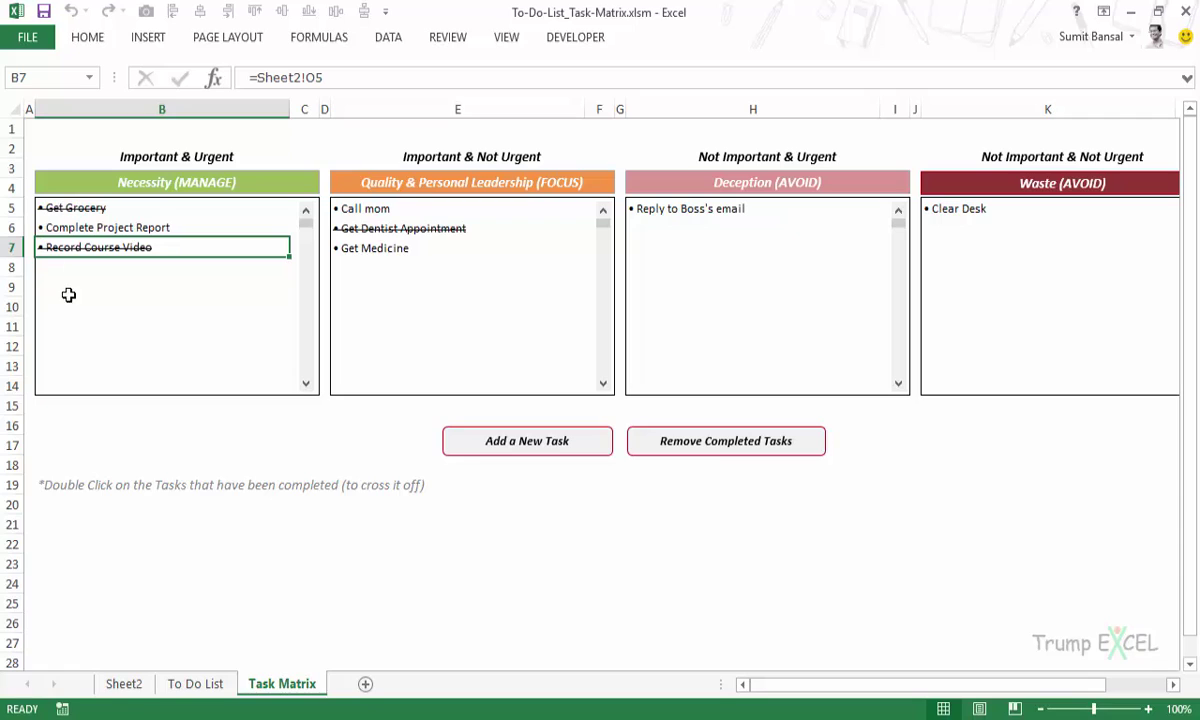
left_click(706, 441)
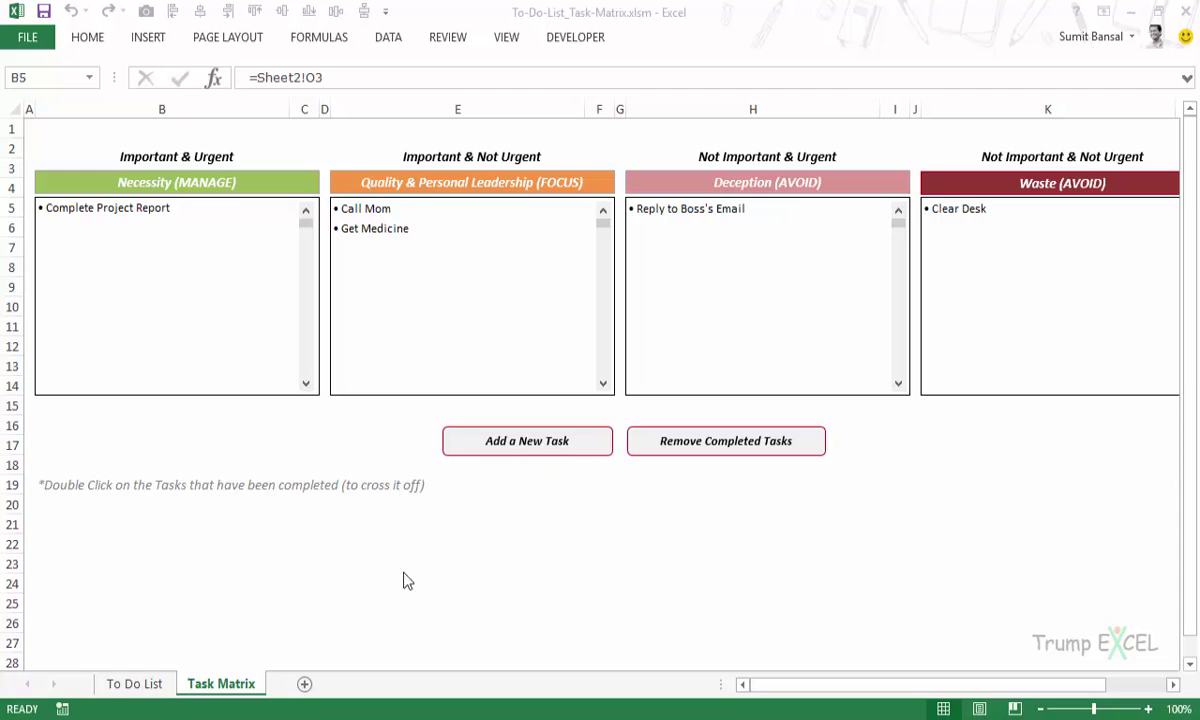
Select the Important values C3:C7 and Urgent values D3:D7 on the To Do List sheet
left_click(147, 690)
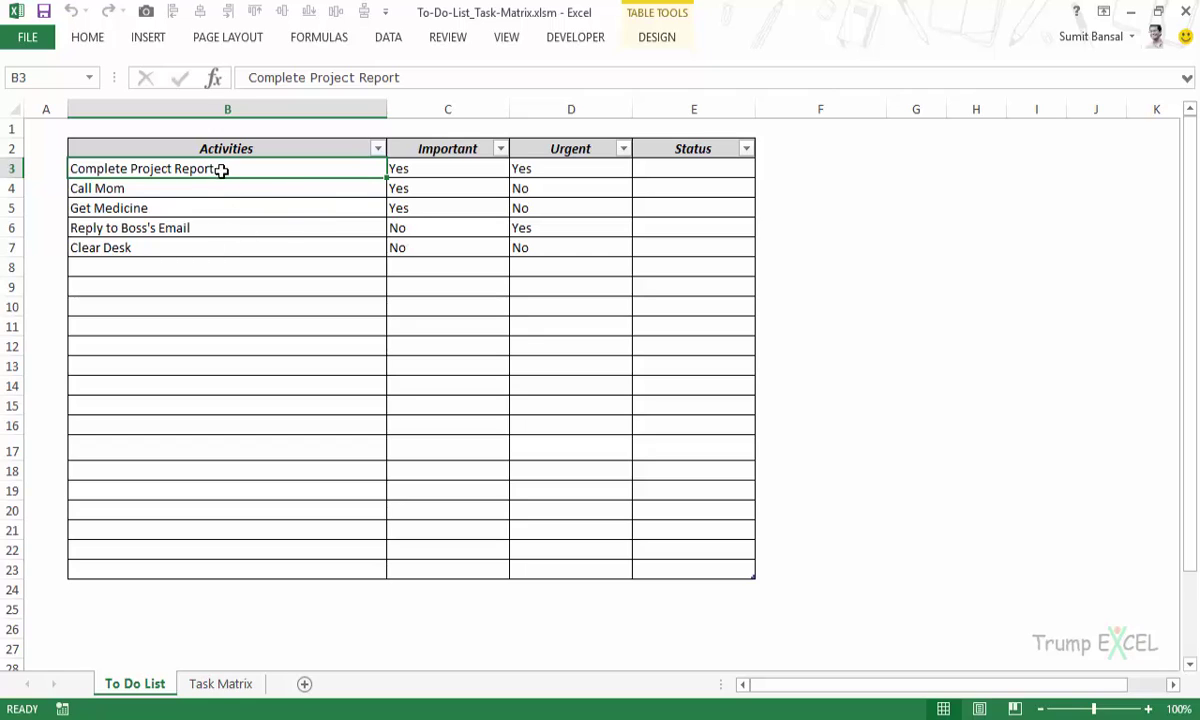
left_click(453, 168)
left_click_drag(453, 168, 469, 247)
left_click_drag(540, 168, 548, 250)
View E3's allowed Status values, then strike through Call Mom on the Task Matrix
left_click(689, 168)
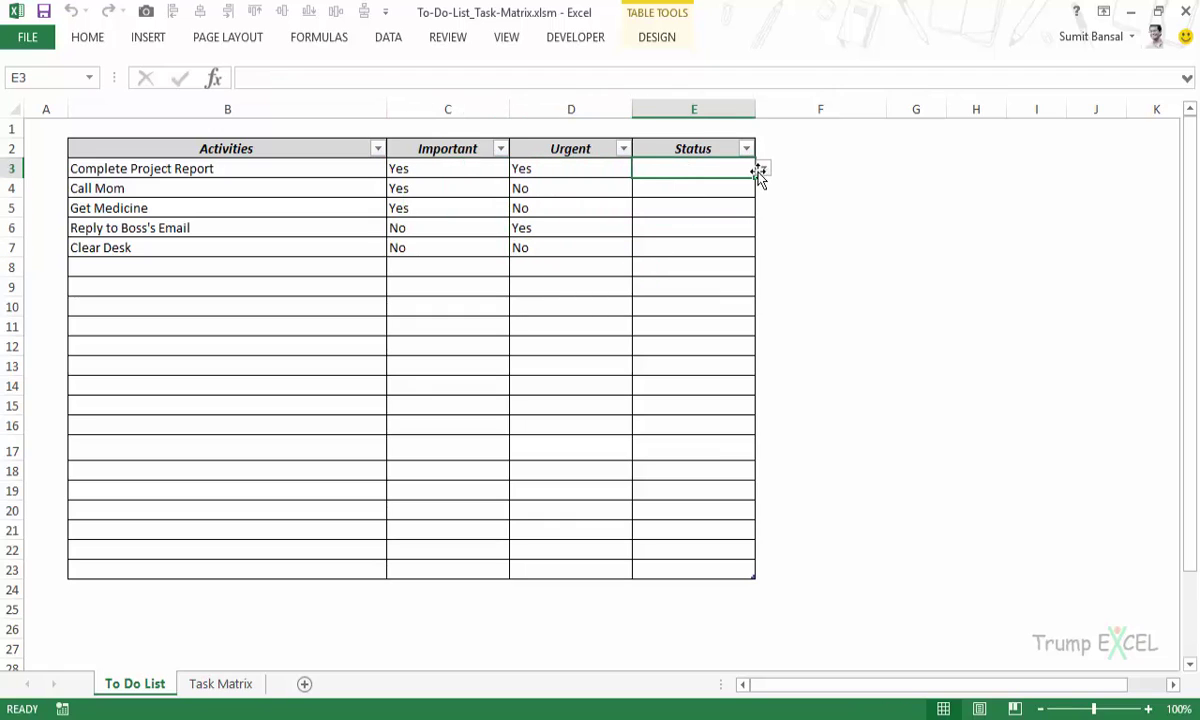
left_click(763, 168)
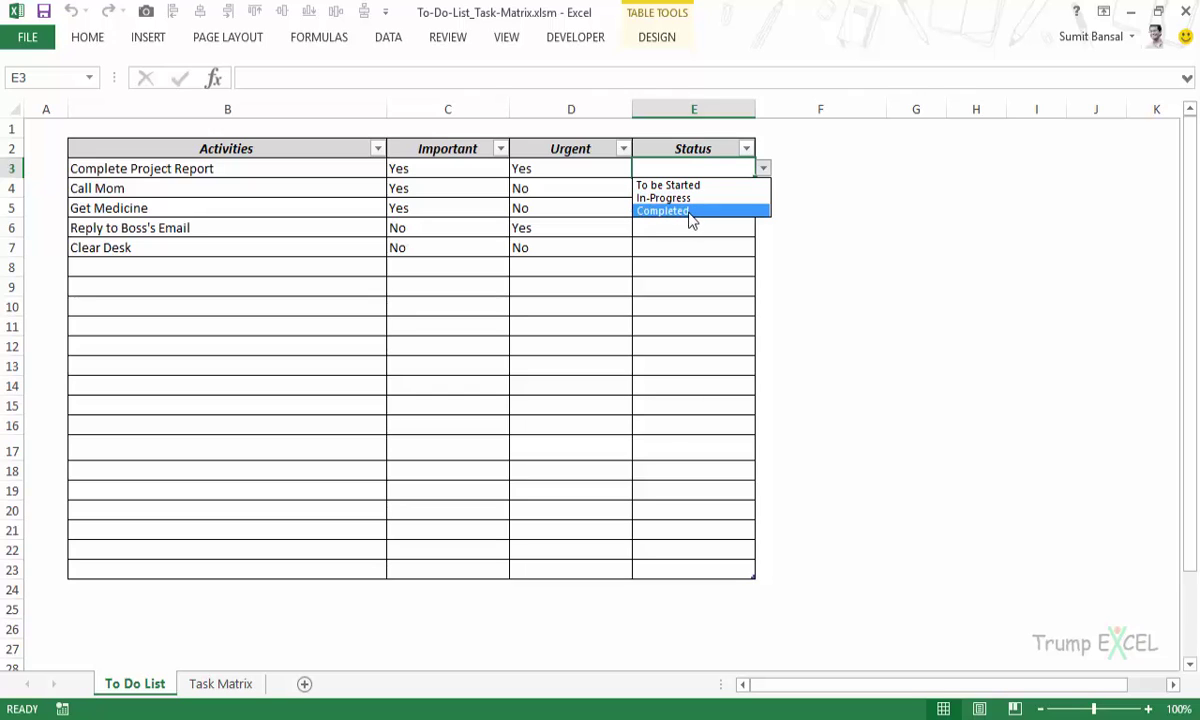
left_click(763, 170)
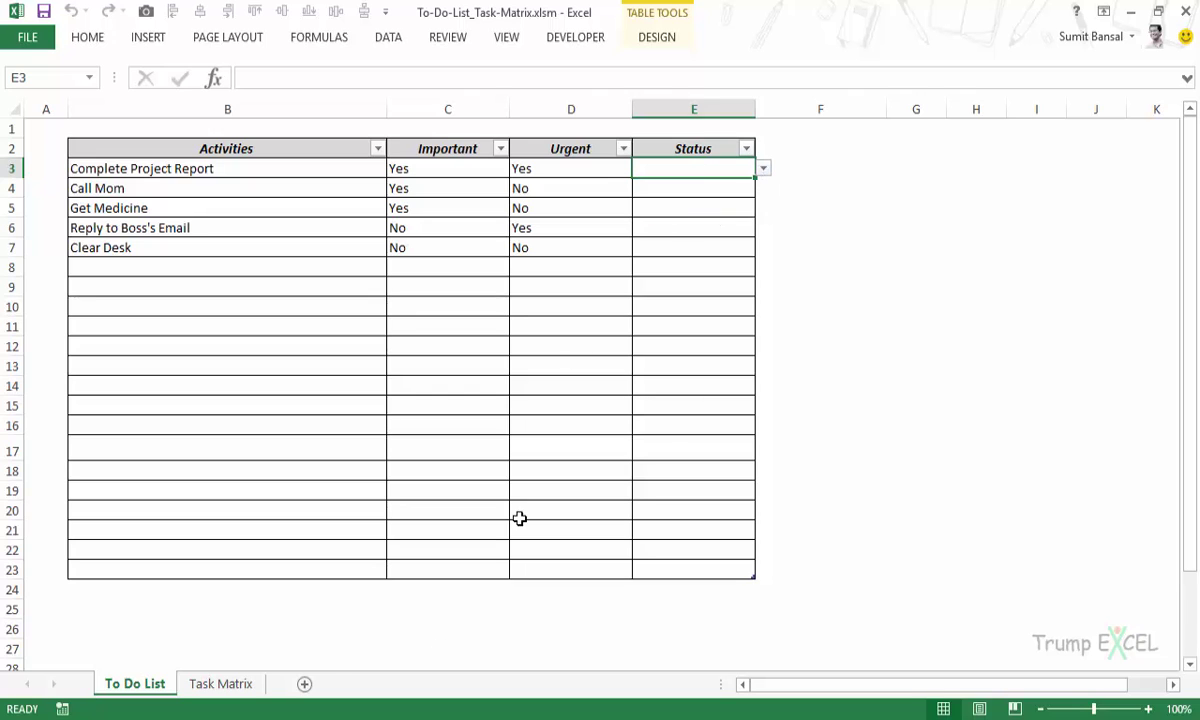
left_click(228, 688)
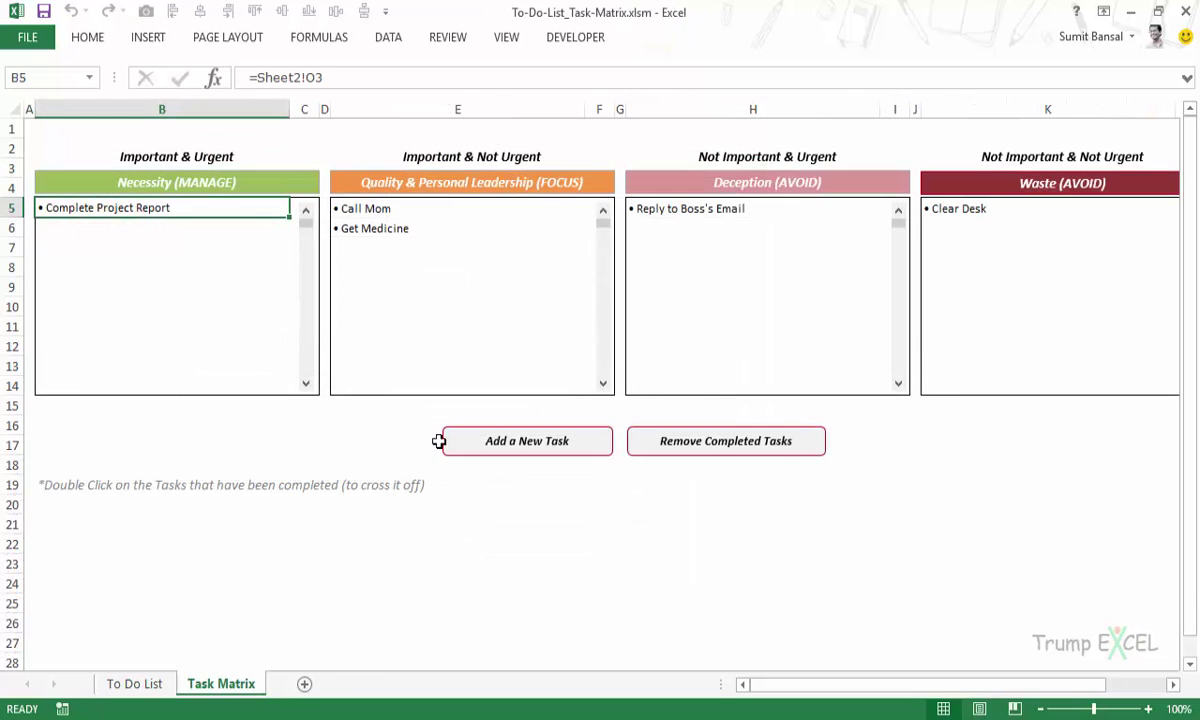
double_click(375, 209)
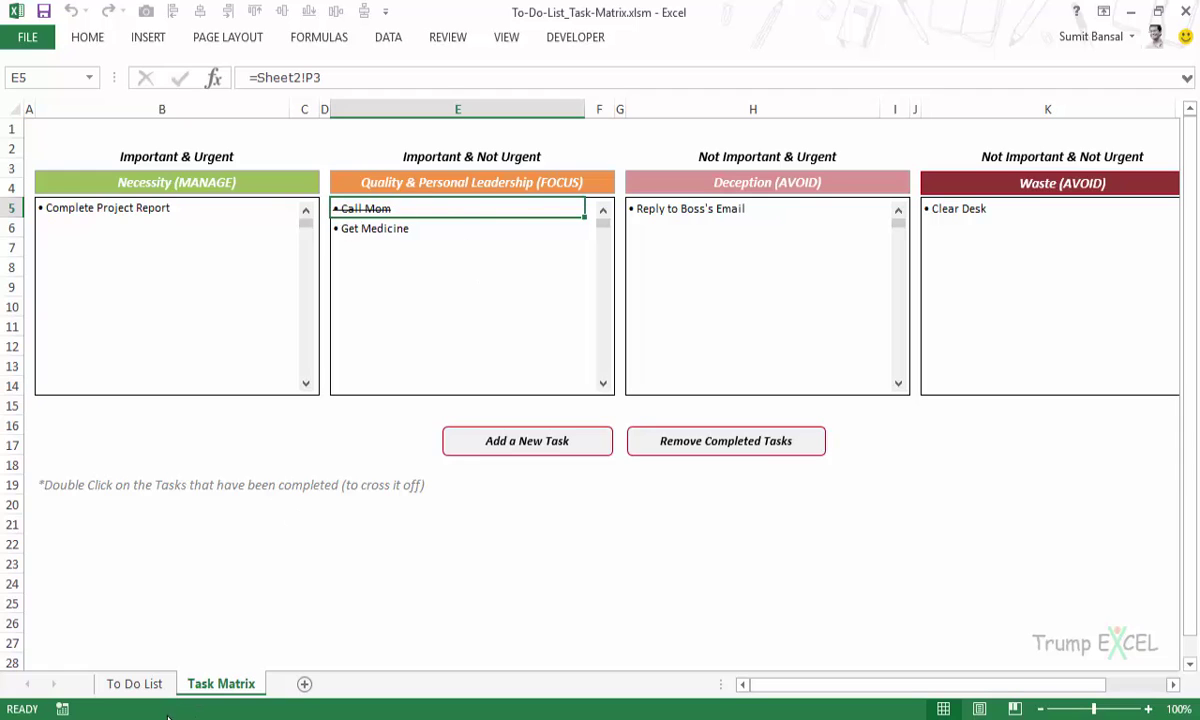
Compare the To Do List and Task Matrix sheets to confirm Call Mom reads Completed
left_click(136, 686)
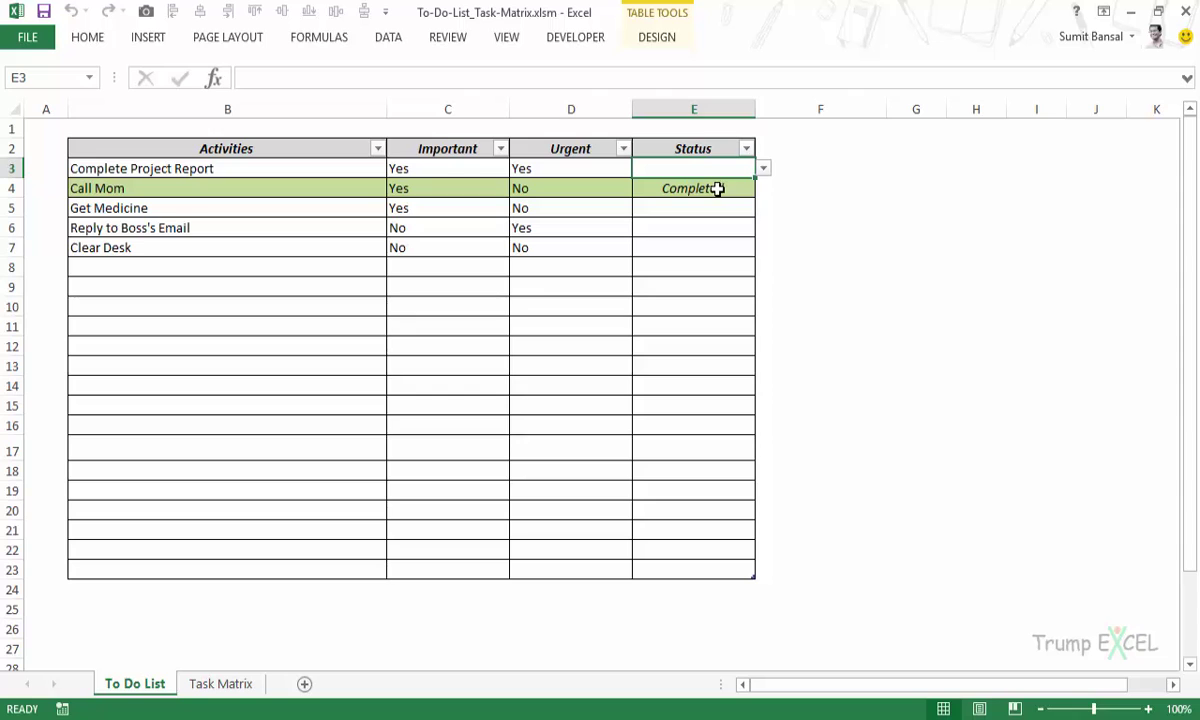
left_click(223, 685)
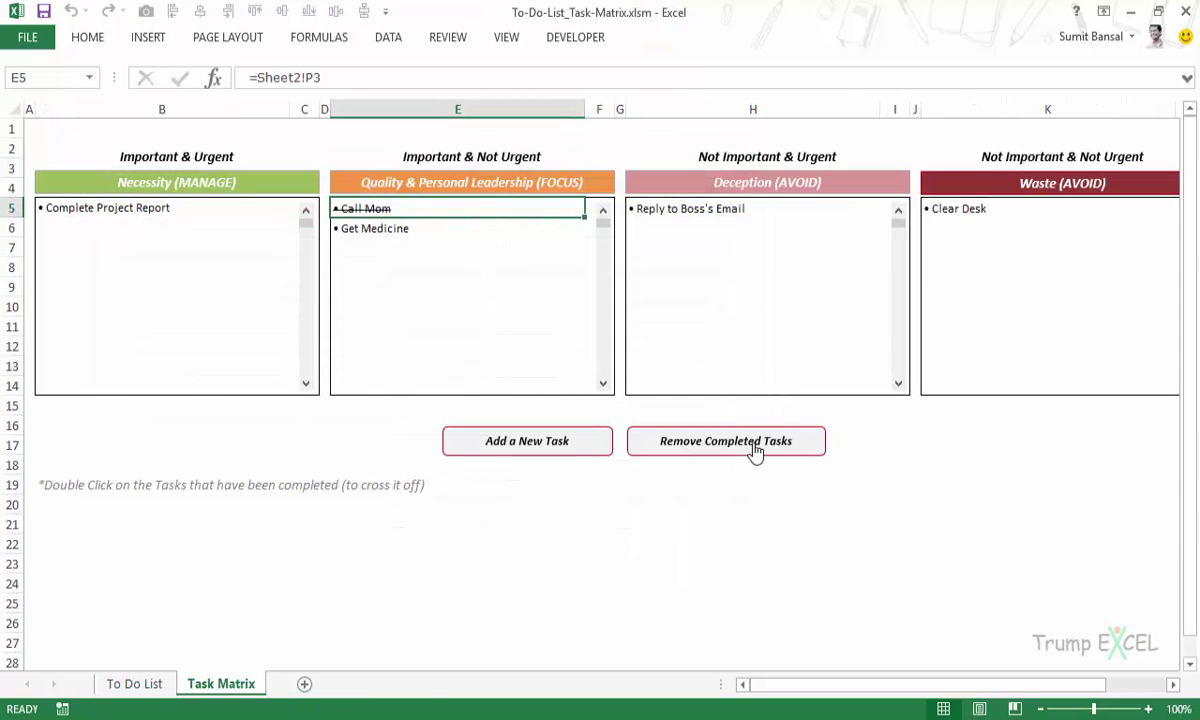
left_click(134, 684)
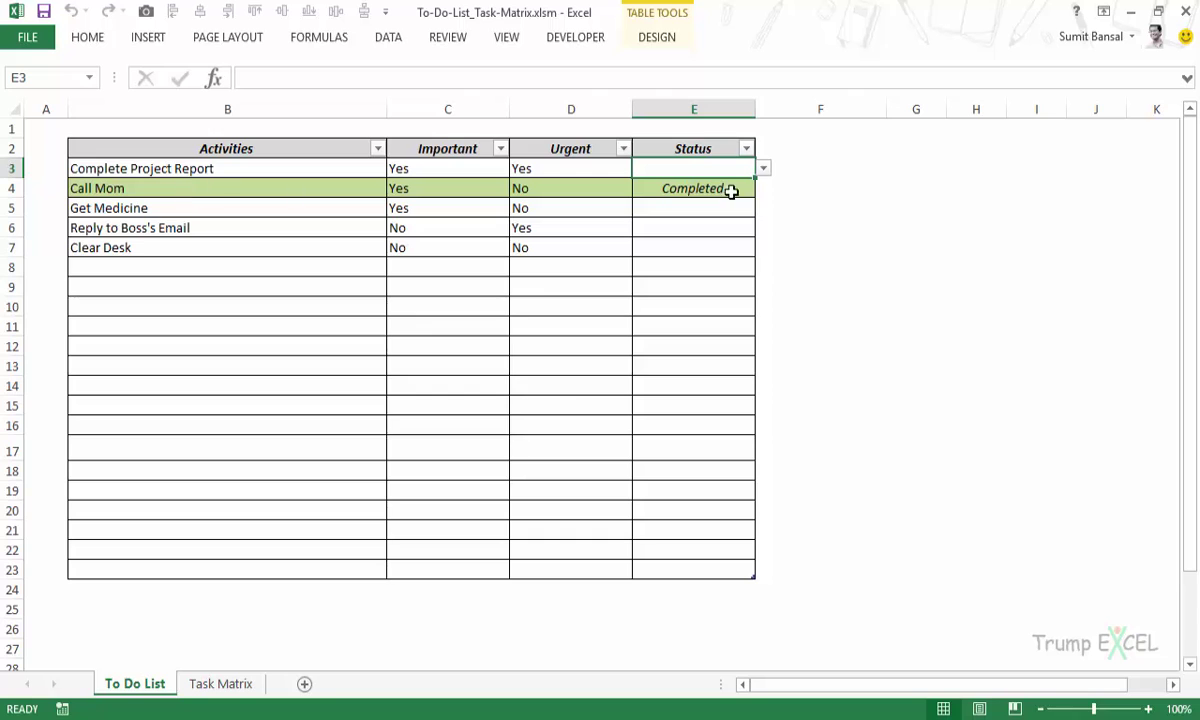
left_click(221, 684)
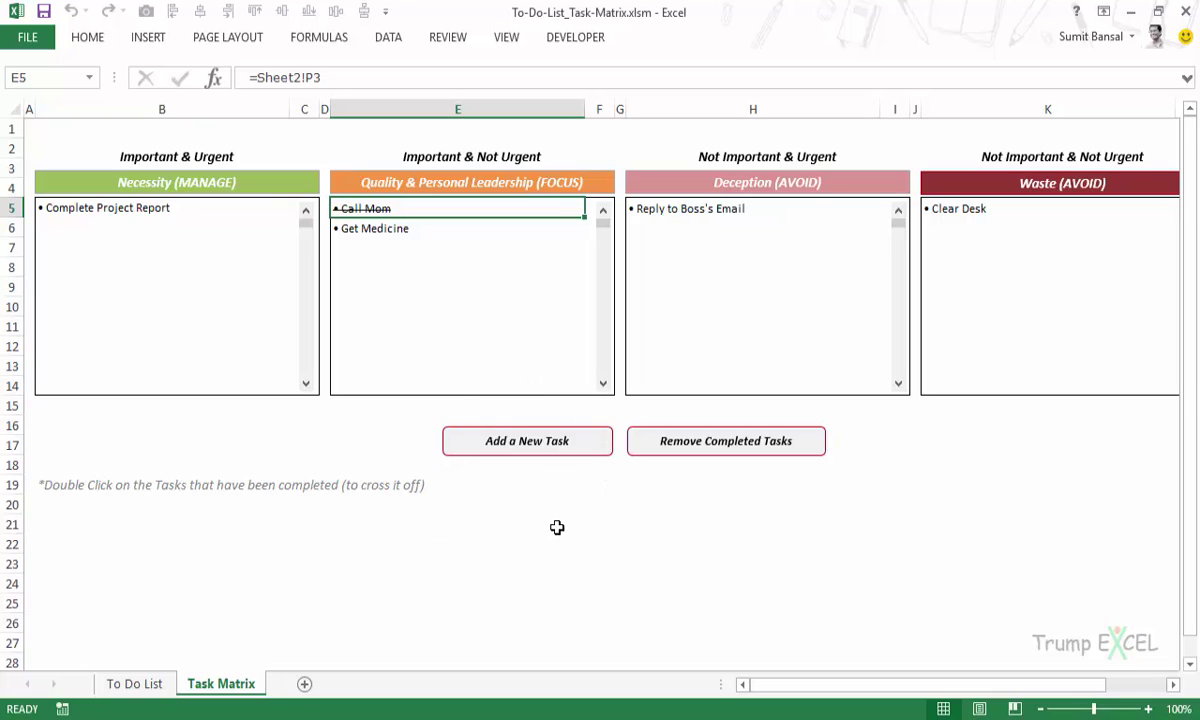
Preview and close the Add New Task form, then open the VBA editor with Alt+F11
left_click(538, 446)
left_click_drag(544, 250, 776, 146)
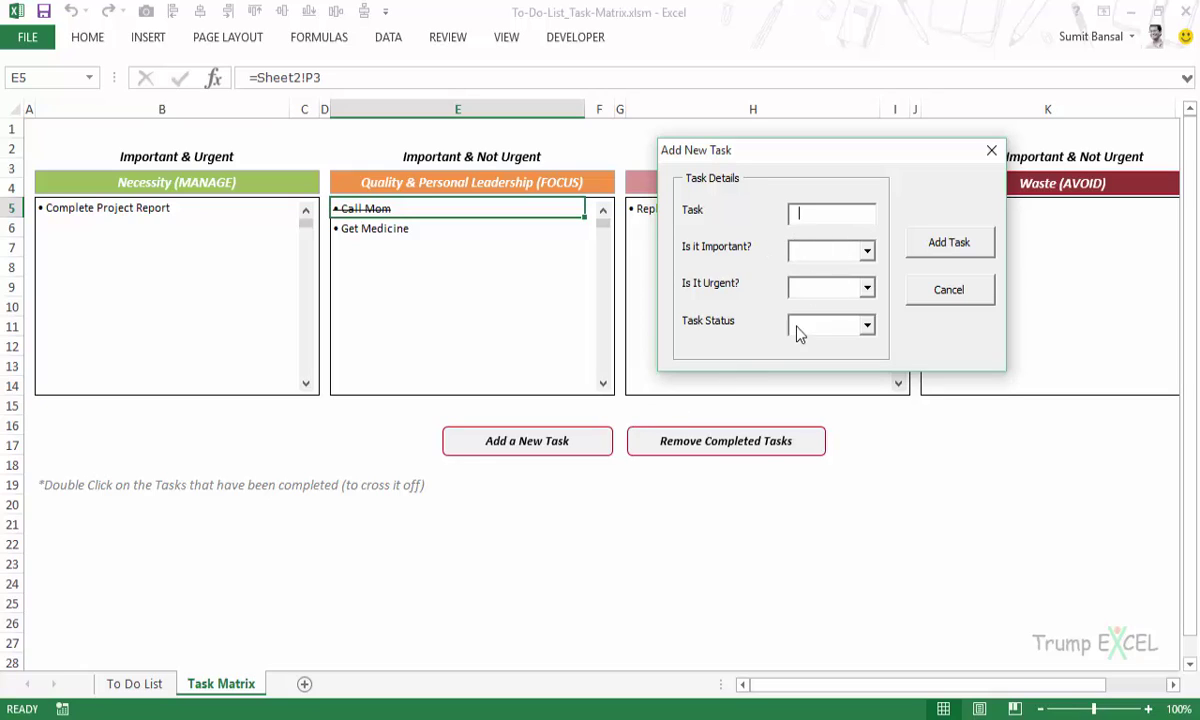
left_click(991, 150)
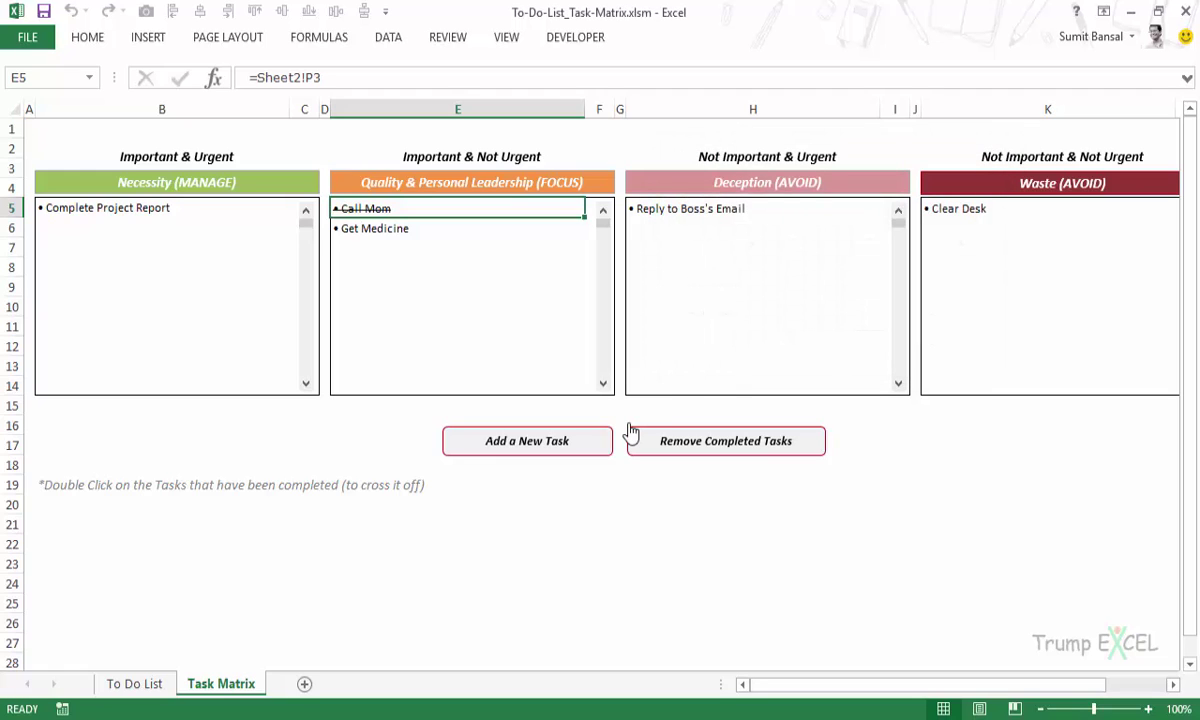
key("alt+F11")
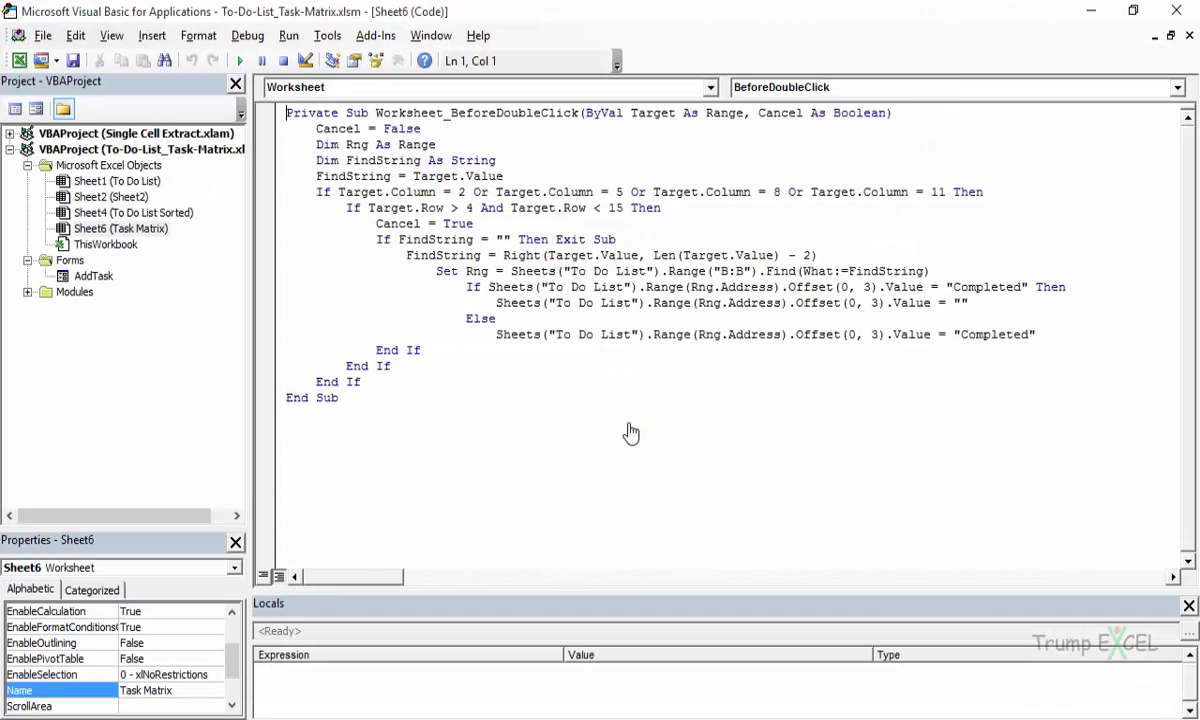
Open the AddTask form's CmdAddTask_Click code and highlight the txttask empty-task check
double_click(92, 275)
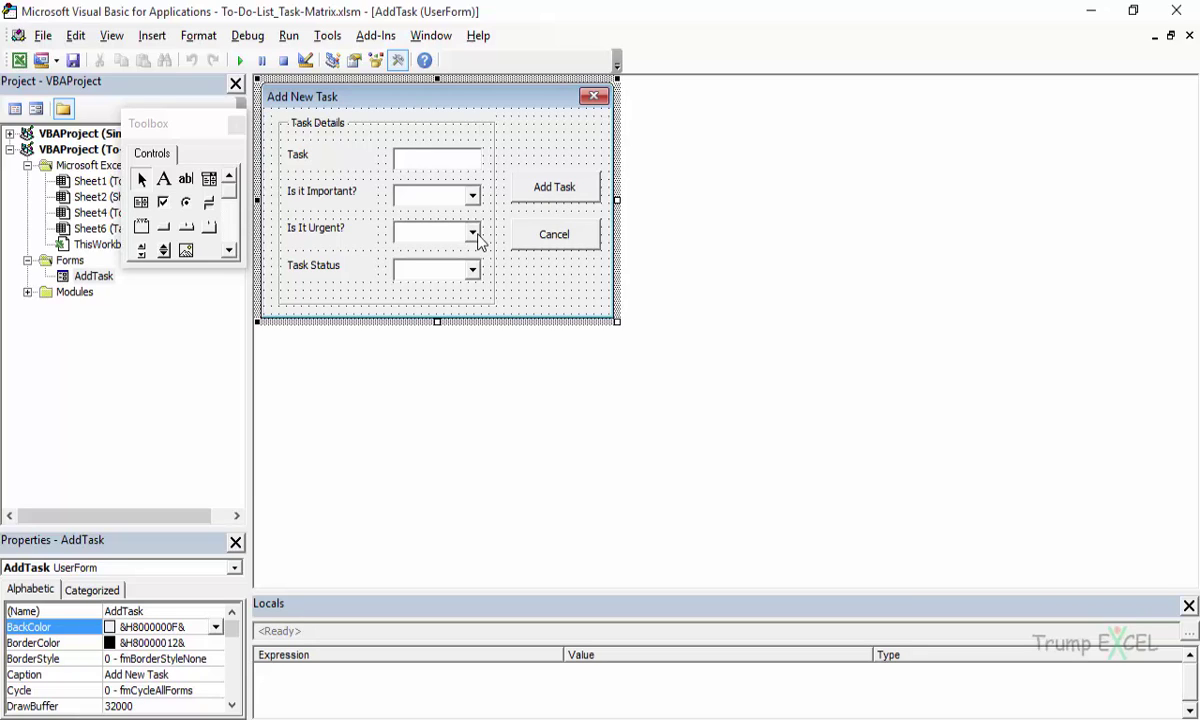
double_click(557, 190)
scroll(512, 283, "down", 9)
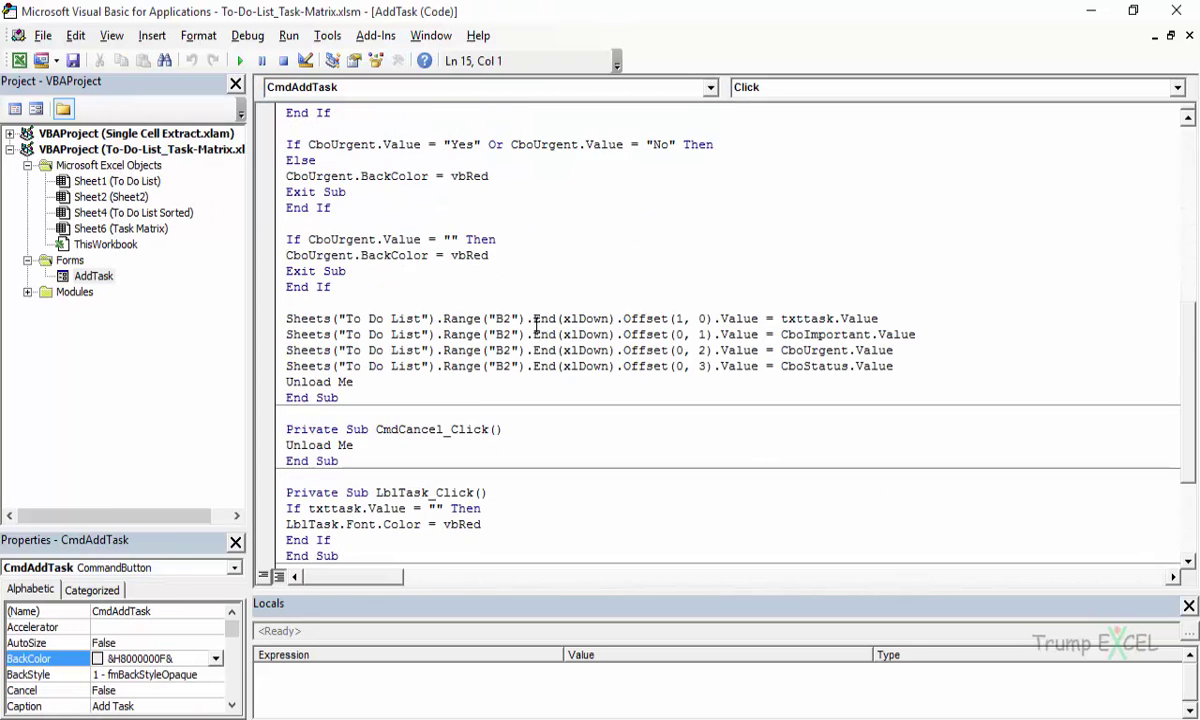
scroll(538, 335, "up", 12)
scroll(561, 357, "up", 1)
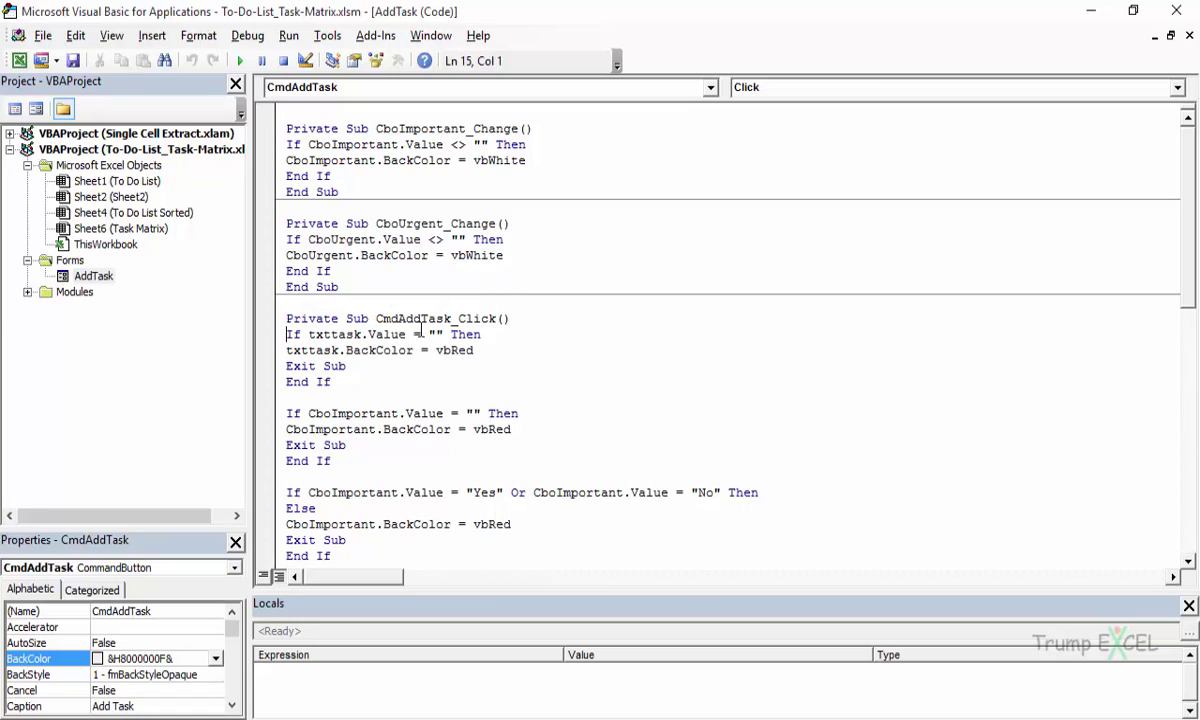
left_click_drag(376, 318, 493, 319)
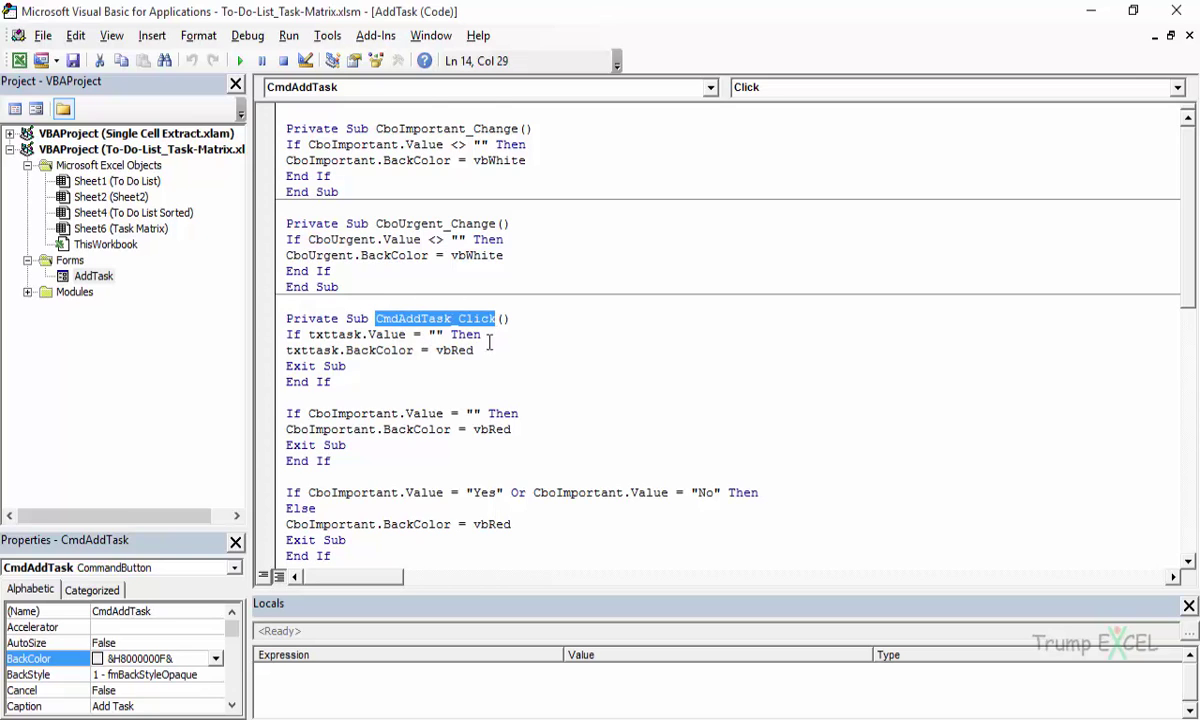
scroll(634, 340, "down", 4)
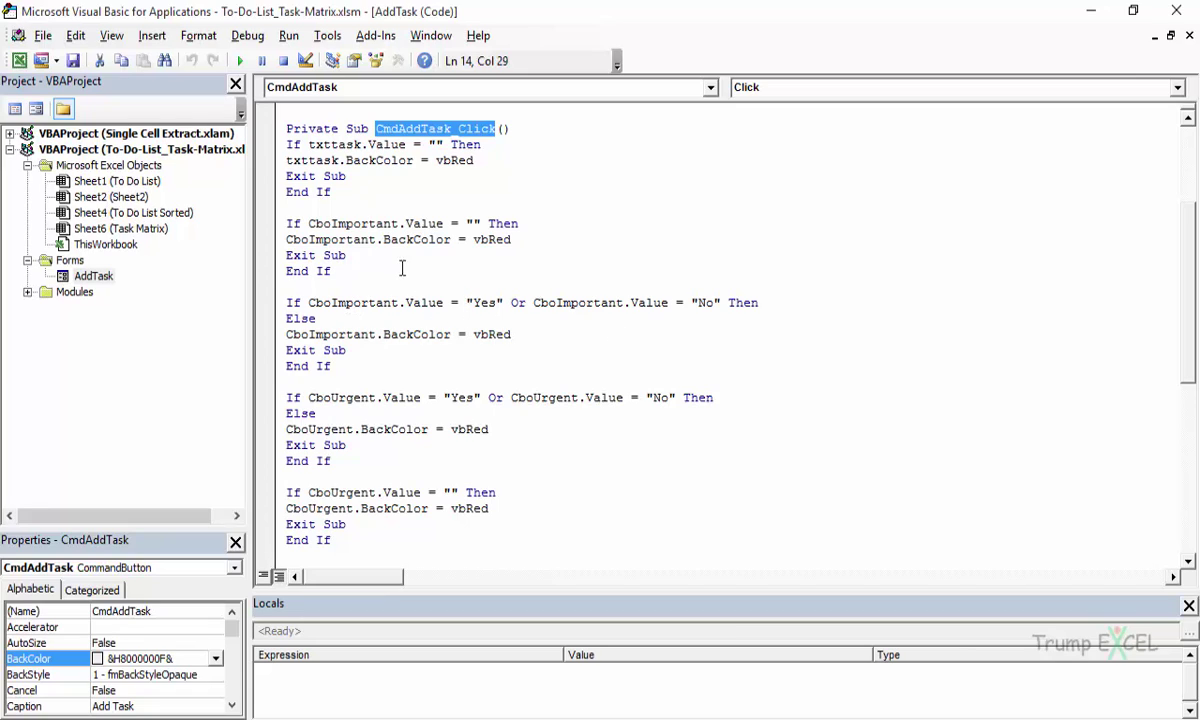
left_click_drag(308, 144, 363, 146)
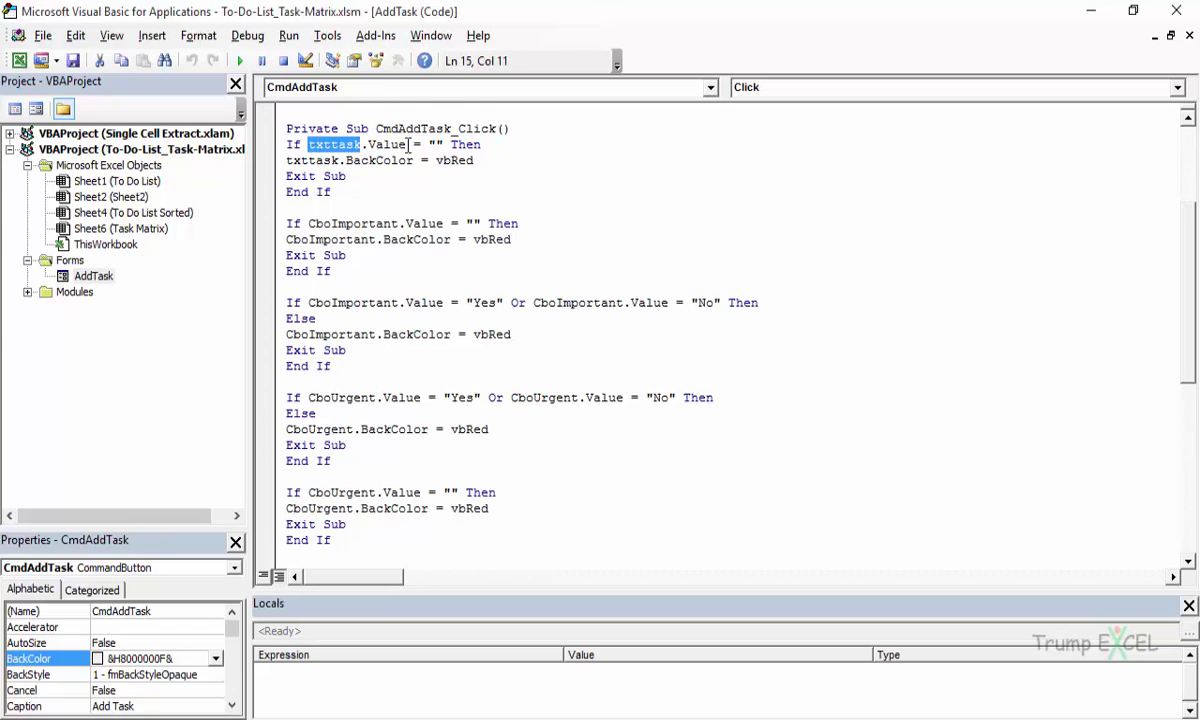
Submit the Add New Task form empty to see the Task box turn red, then cancel
left_click(1090, 11)
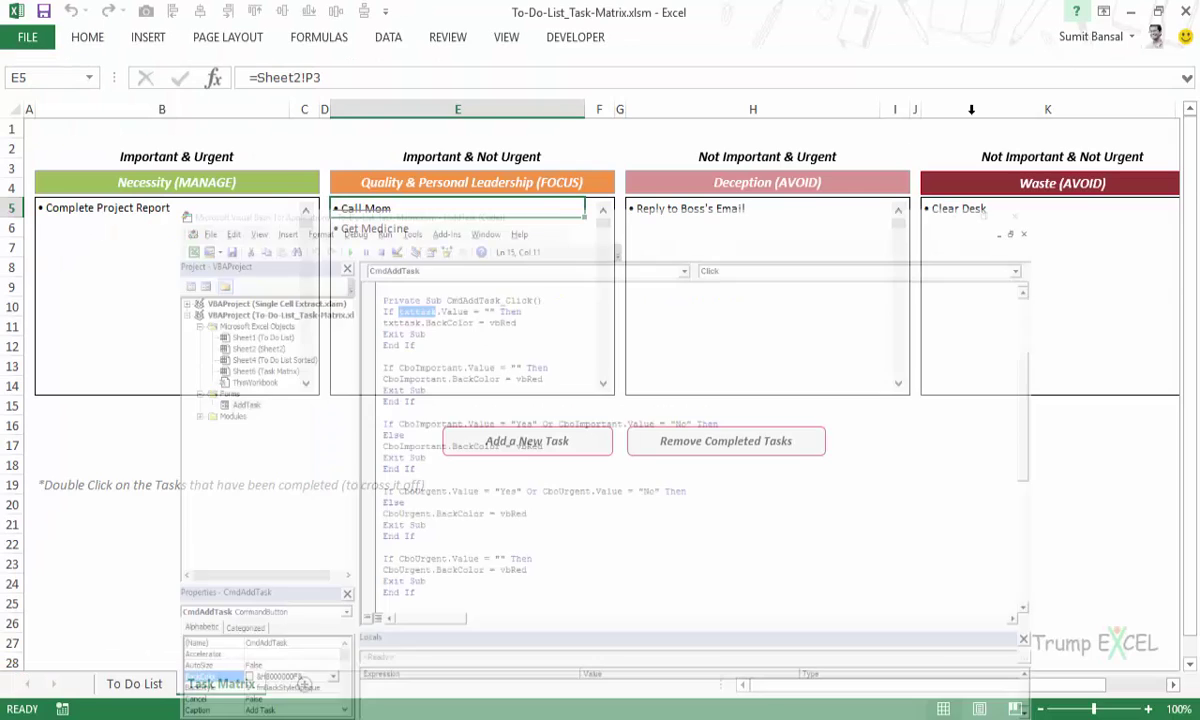
left_click(552, 449)
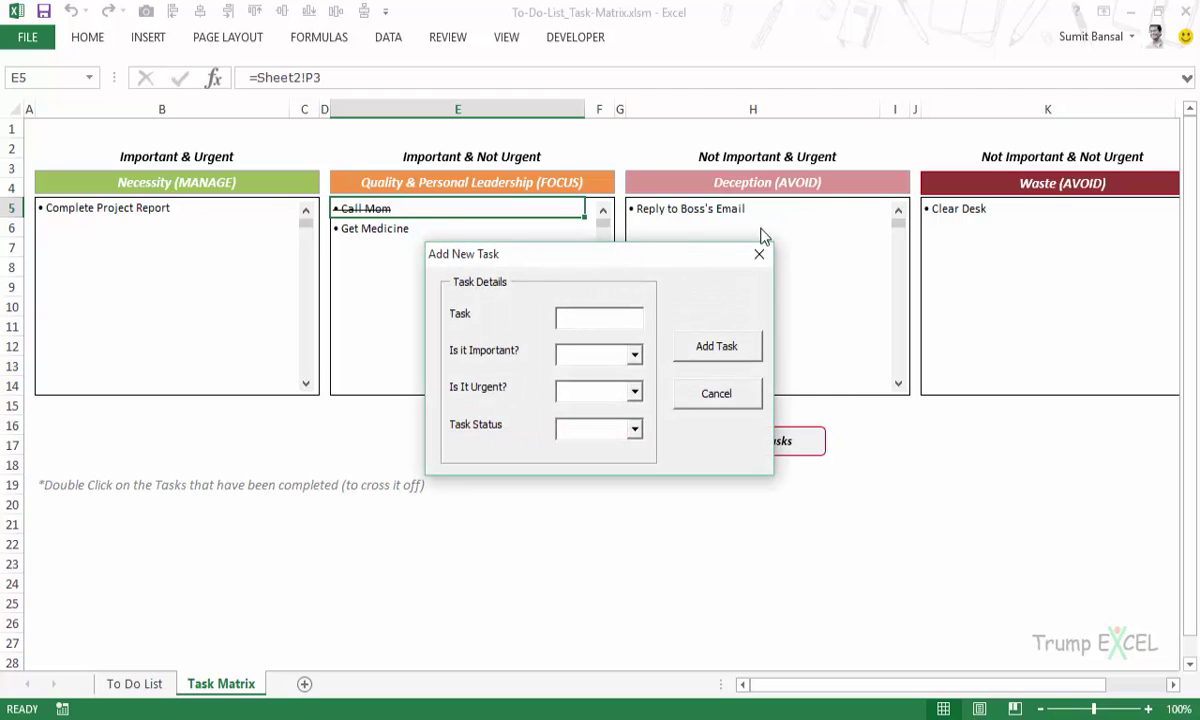
left_click_drag(734, 253, 991, 132)
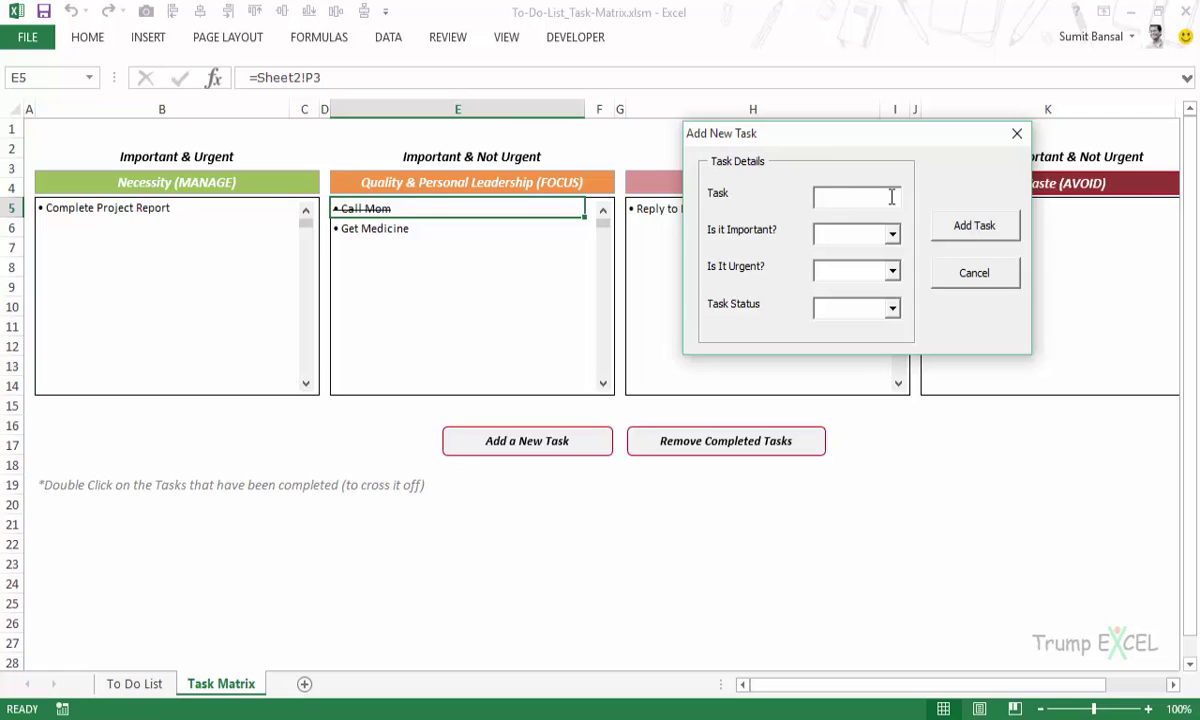
left_click(951, 231)
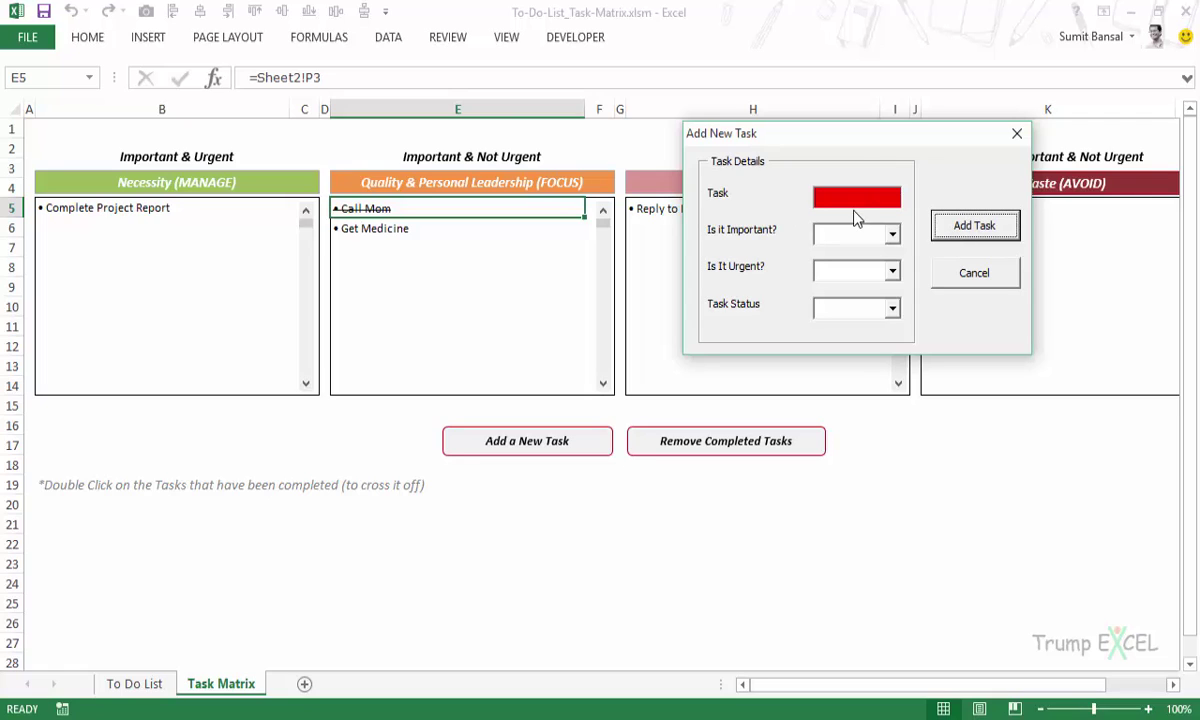
left_click(953, 279)
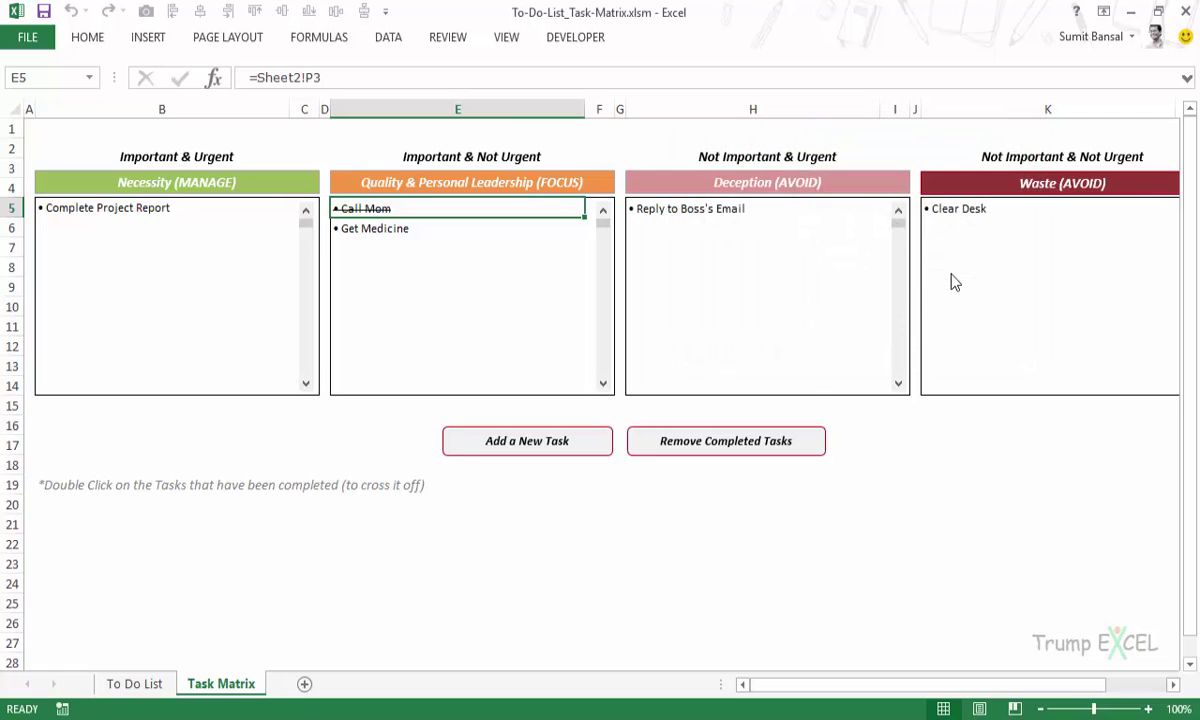
key("alt+F11")
Highlight CmdAddTask_Click's empty checks for Task, Important and Urgent that turn boxes red
left_click(552, 189)
double_click(552, 189)
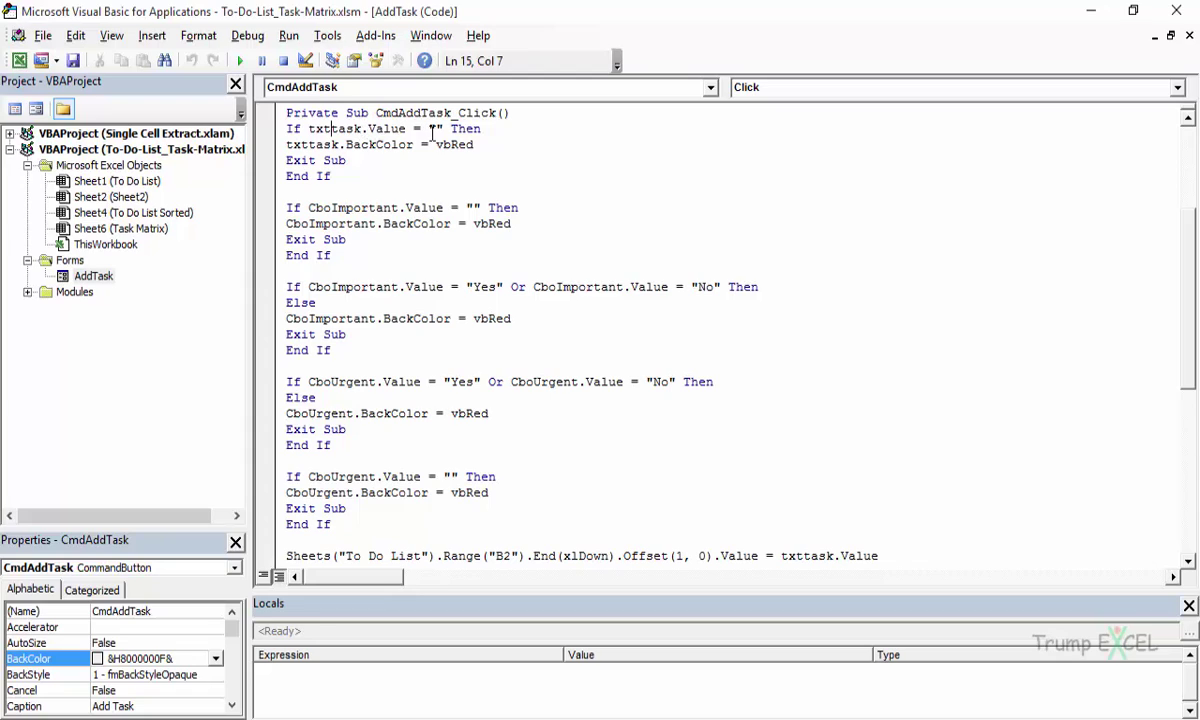
left_click_drag(431, 130, 440, 132)
left_click_drag(315, 145, 398, 146)
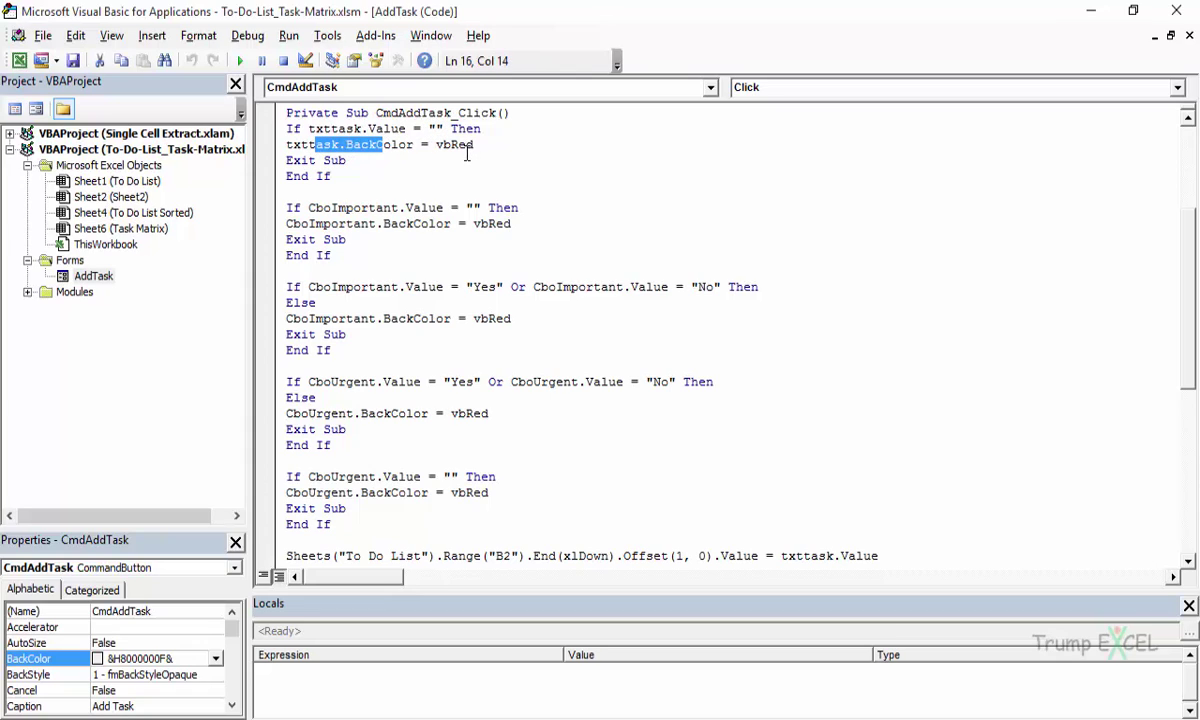
left_click_drag(316, 208, 474, 216)
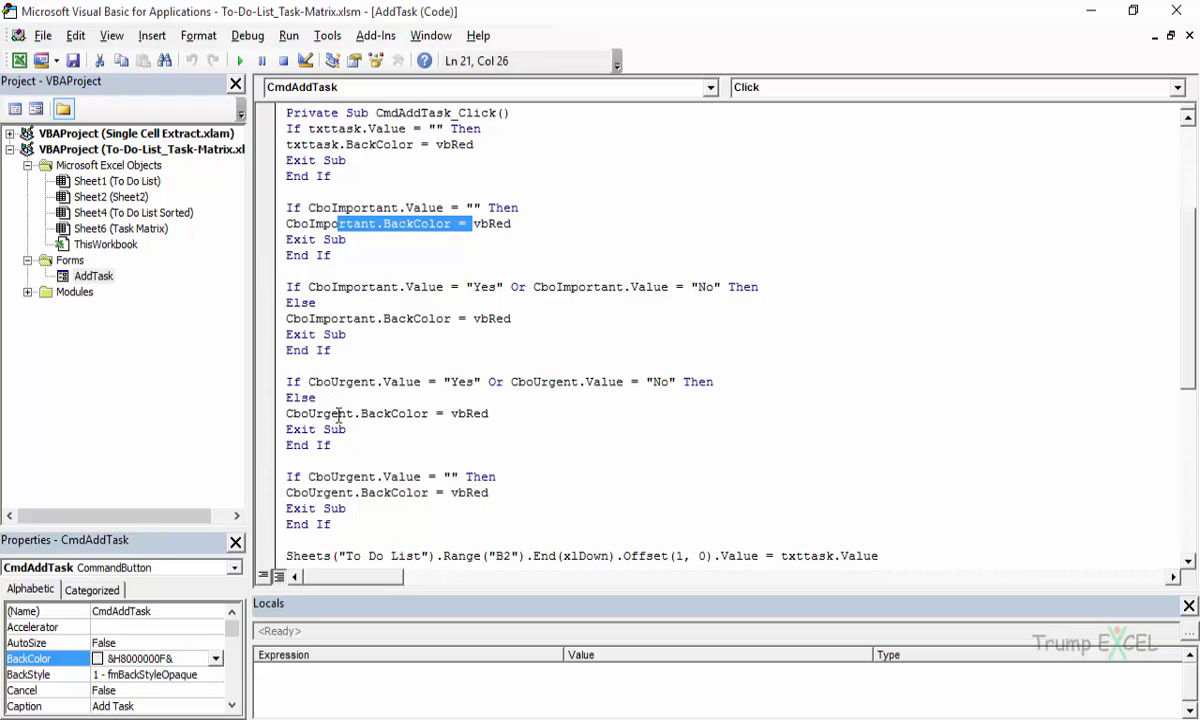
left_click_drag(344, 477, 456, 478)
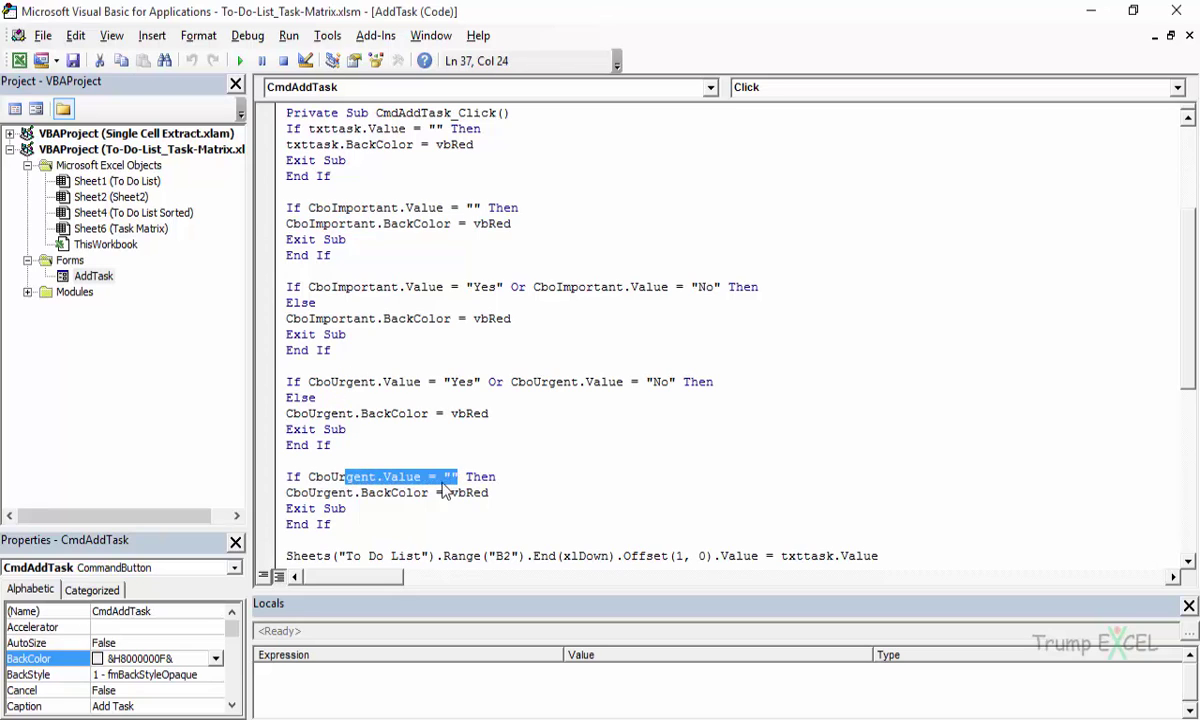
left_click_drag(333, 493, 466, 493)
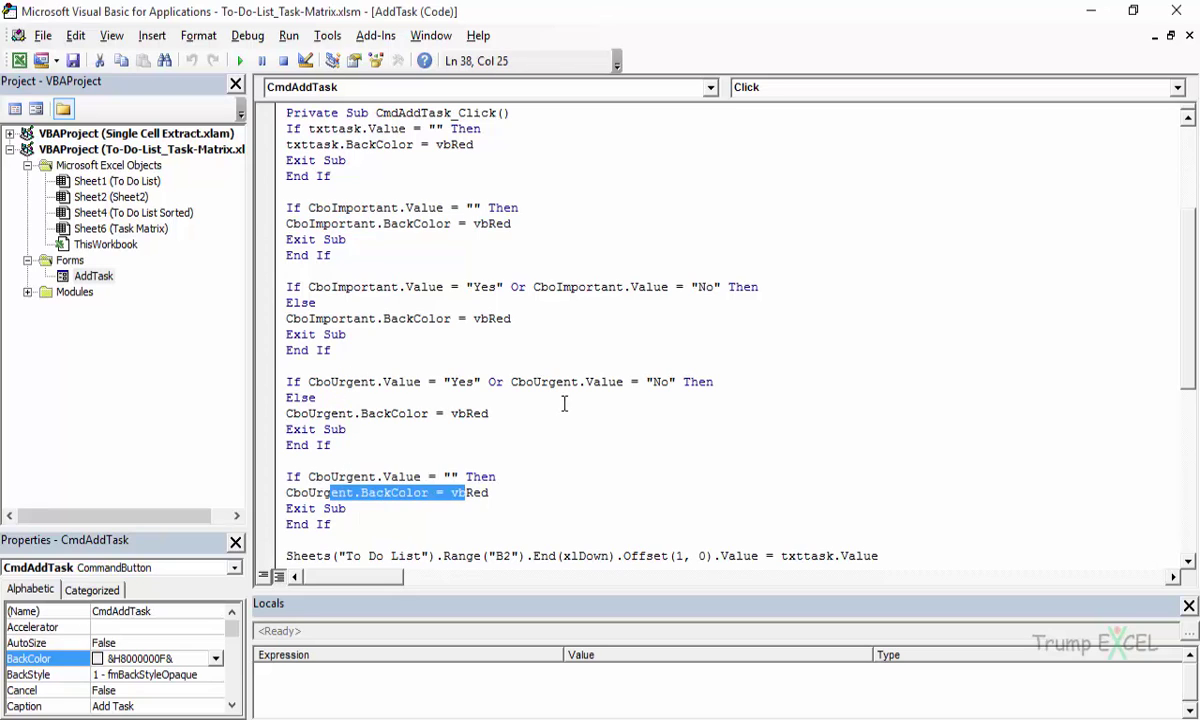
Scroll to the code writing tasks into the To Do List sheet, then return to Excel
scroll(564, 403, "down", 4)
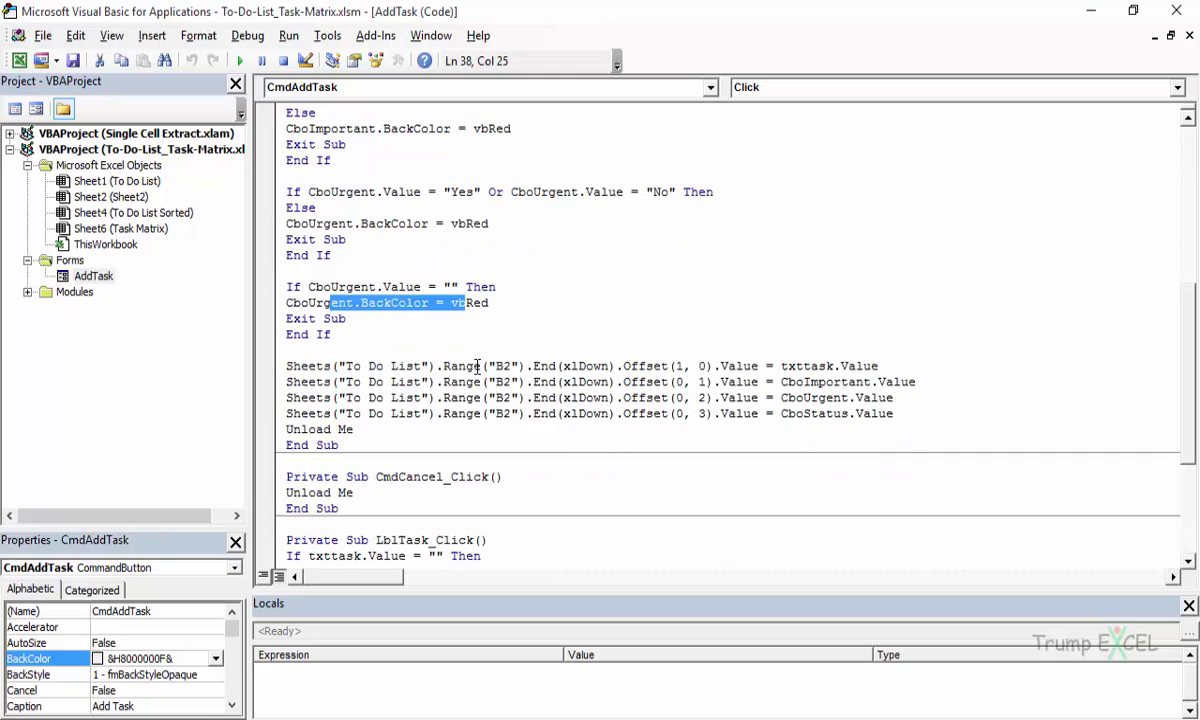
scroll(451, 343, "down", 1)
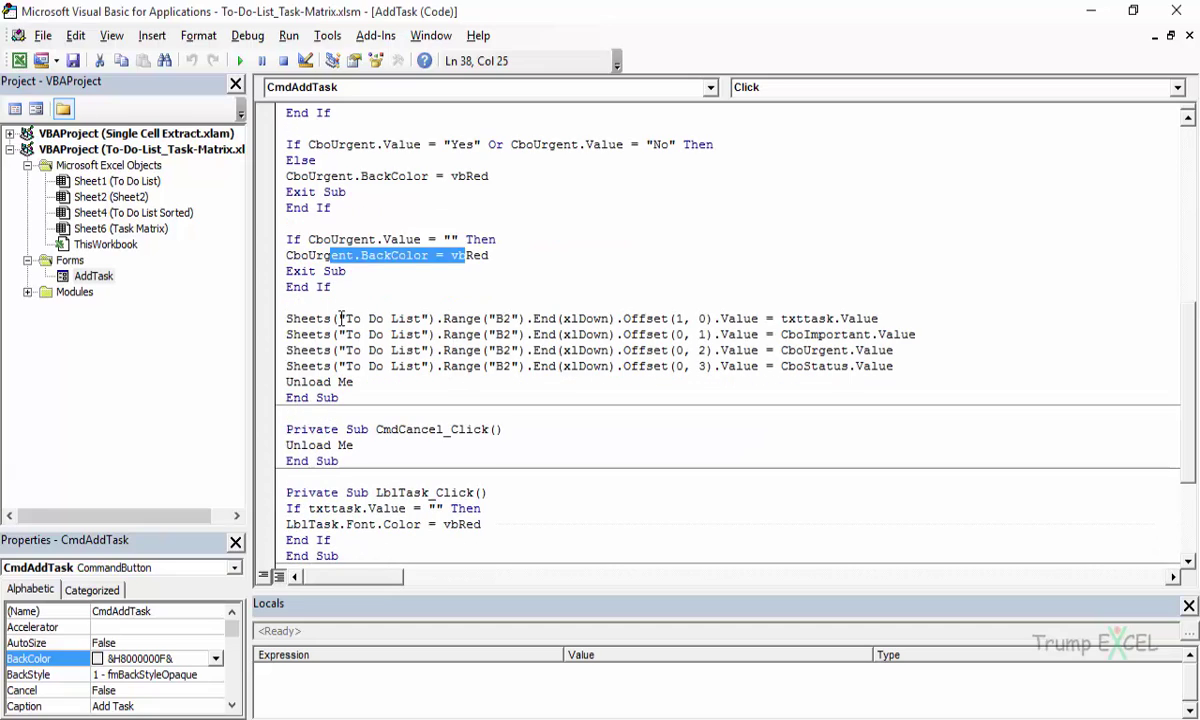
left_click_drag(341, 318, 425, 320)
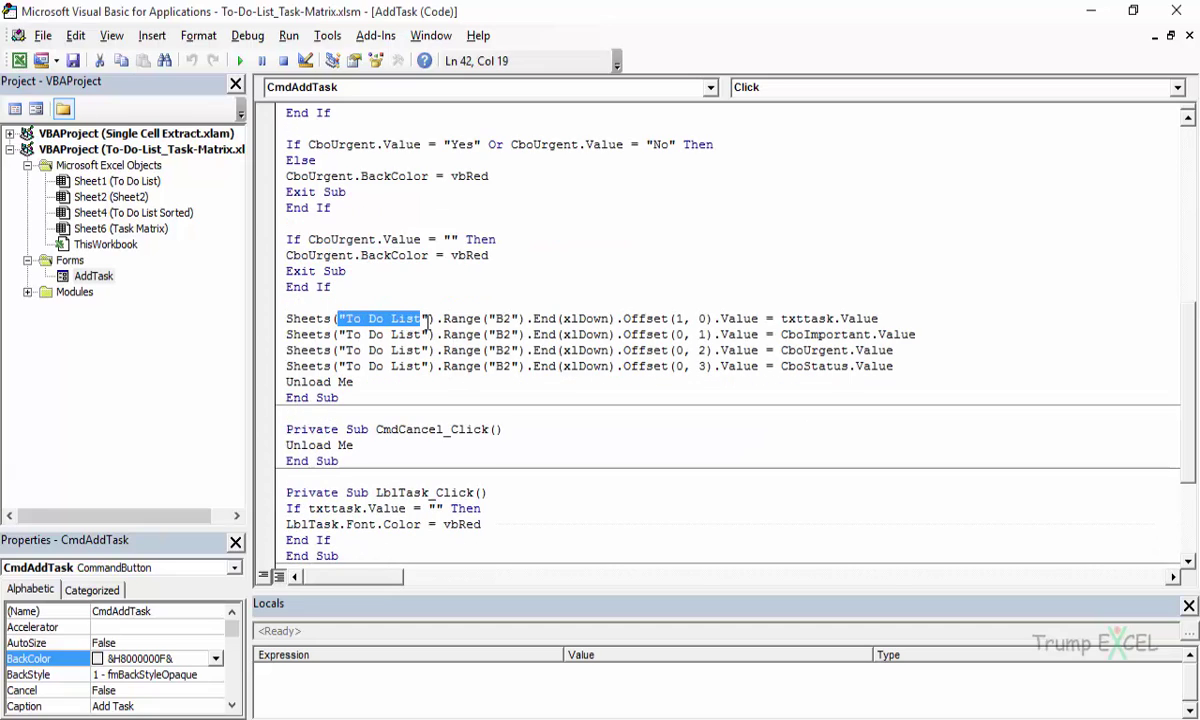
key("alt+F11")
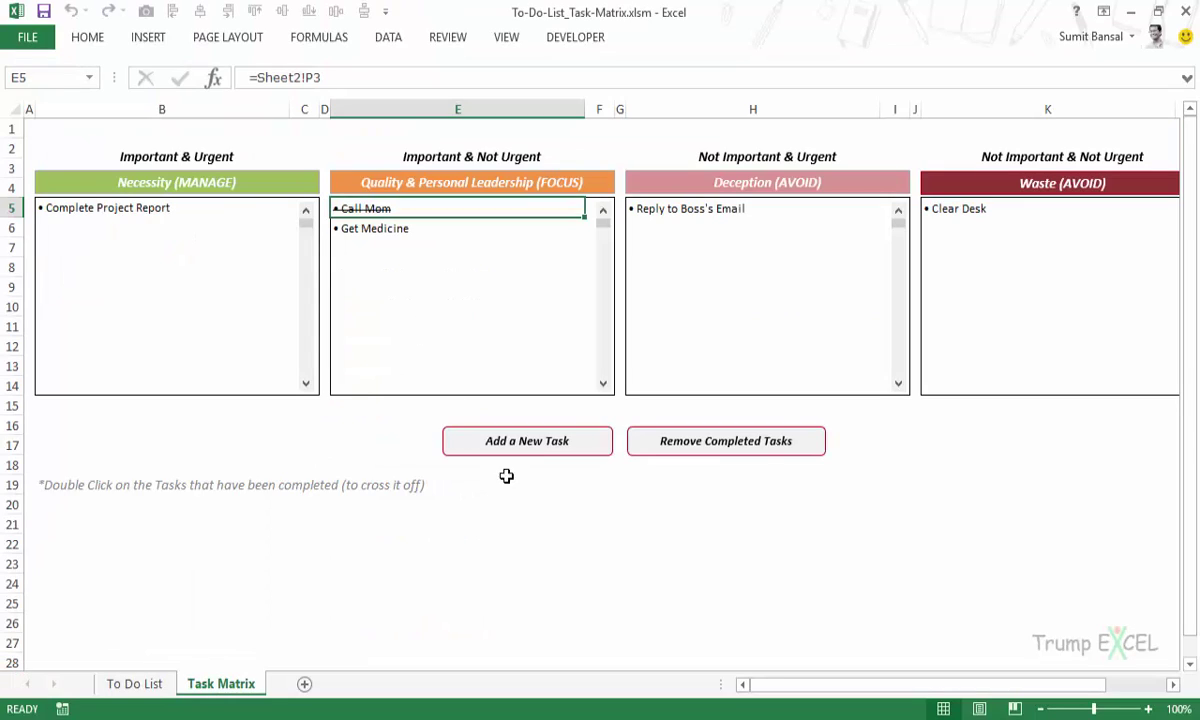
left_click(487, 440)
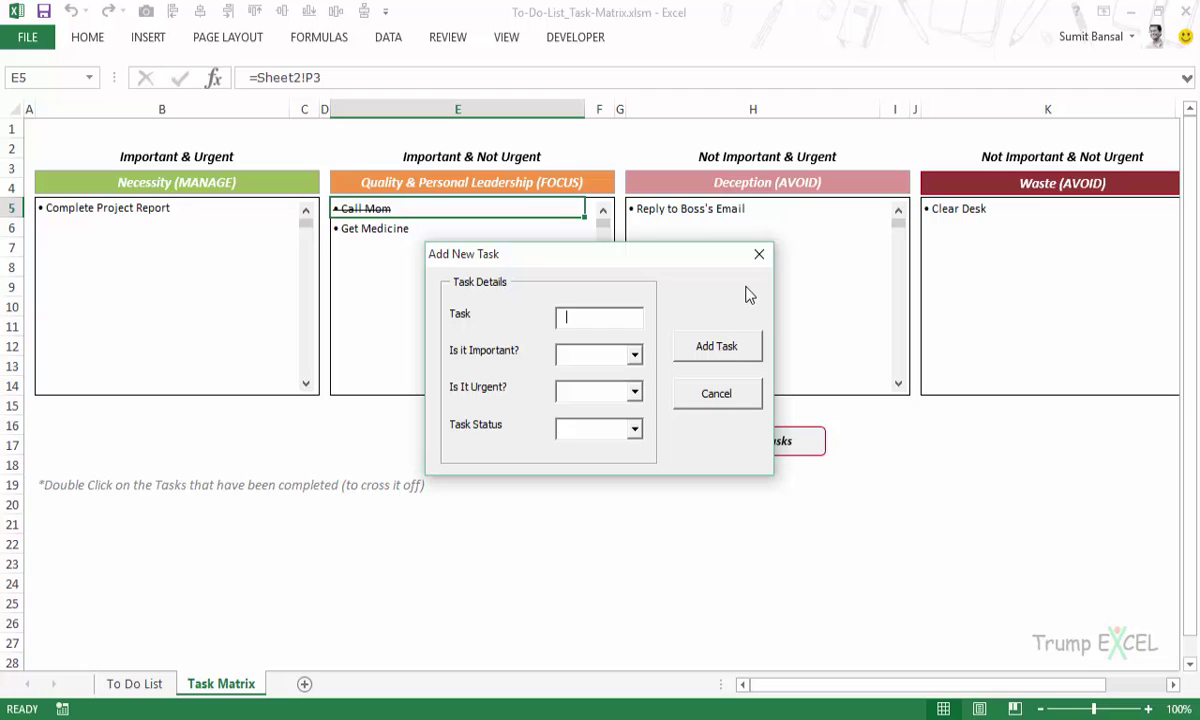
left_click(759, 254)
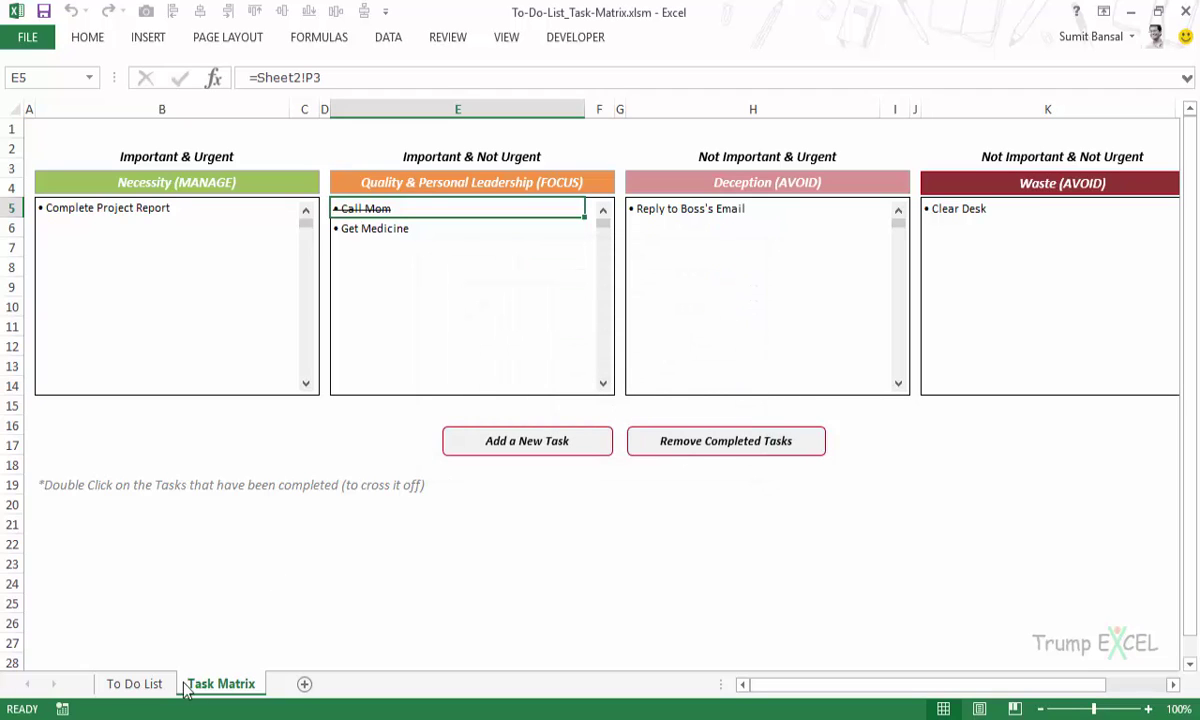
left_click(137, 685)
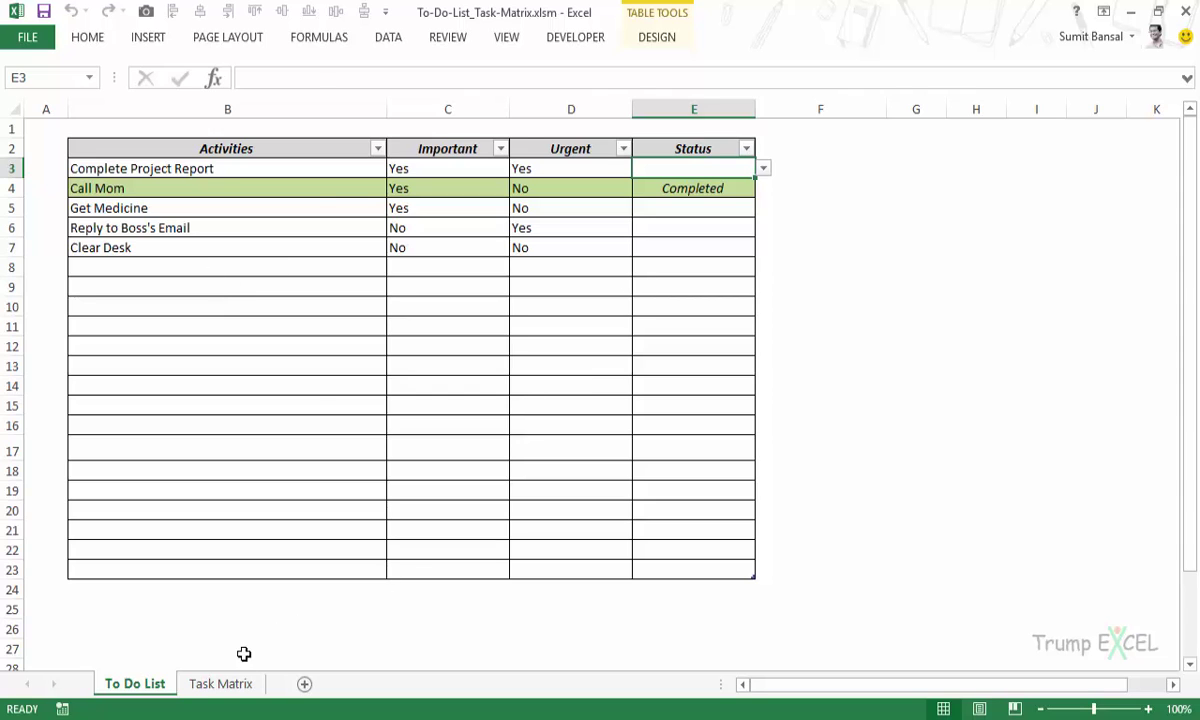
left_click(221, 683)
left_click(149, 225)
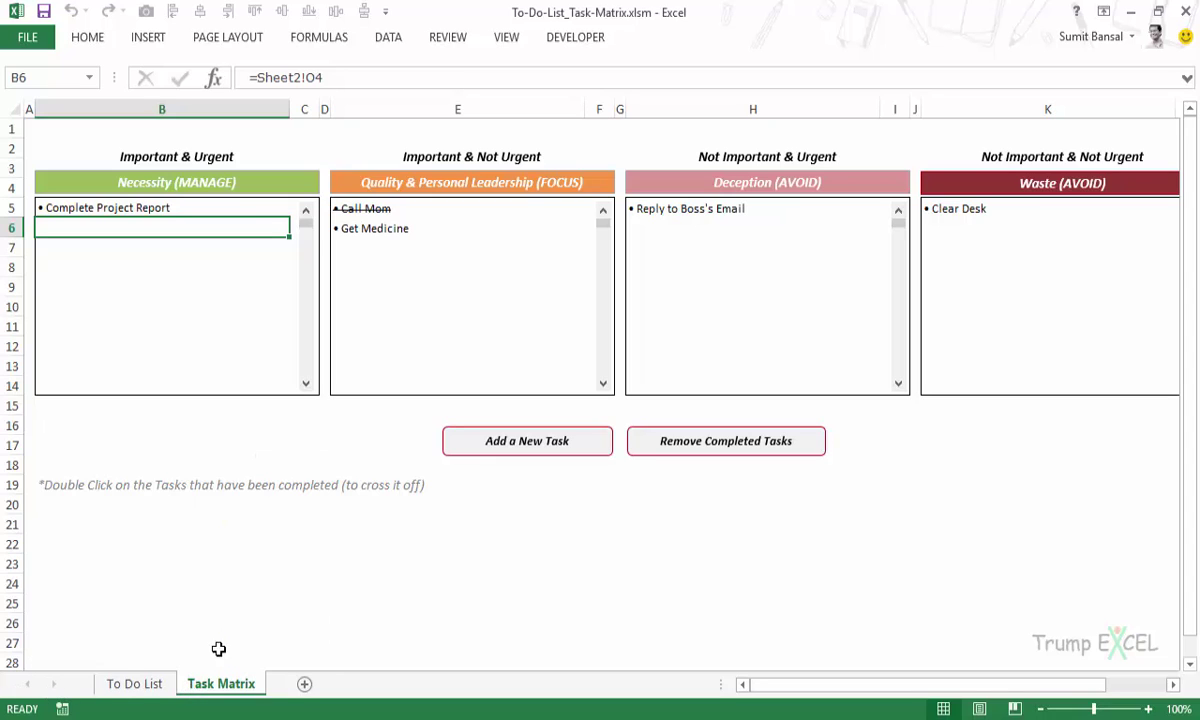
Unhide Sheet2 and drag its tab to the front of the workbook
right_click(214, 683)
left_click(250, 643)
left_click(140, 563)
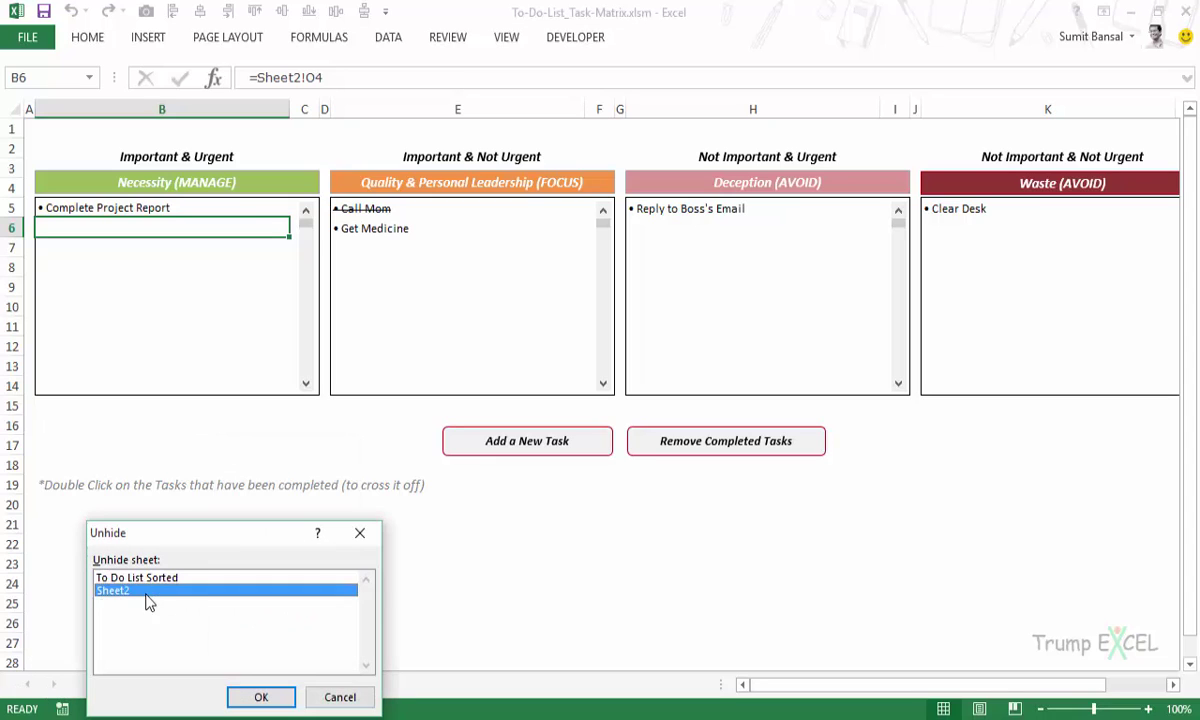
left_click(216, 648)
left_click_drag(207, 684, 105, 684)
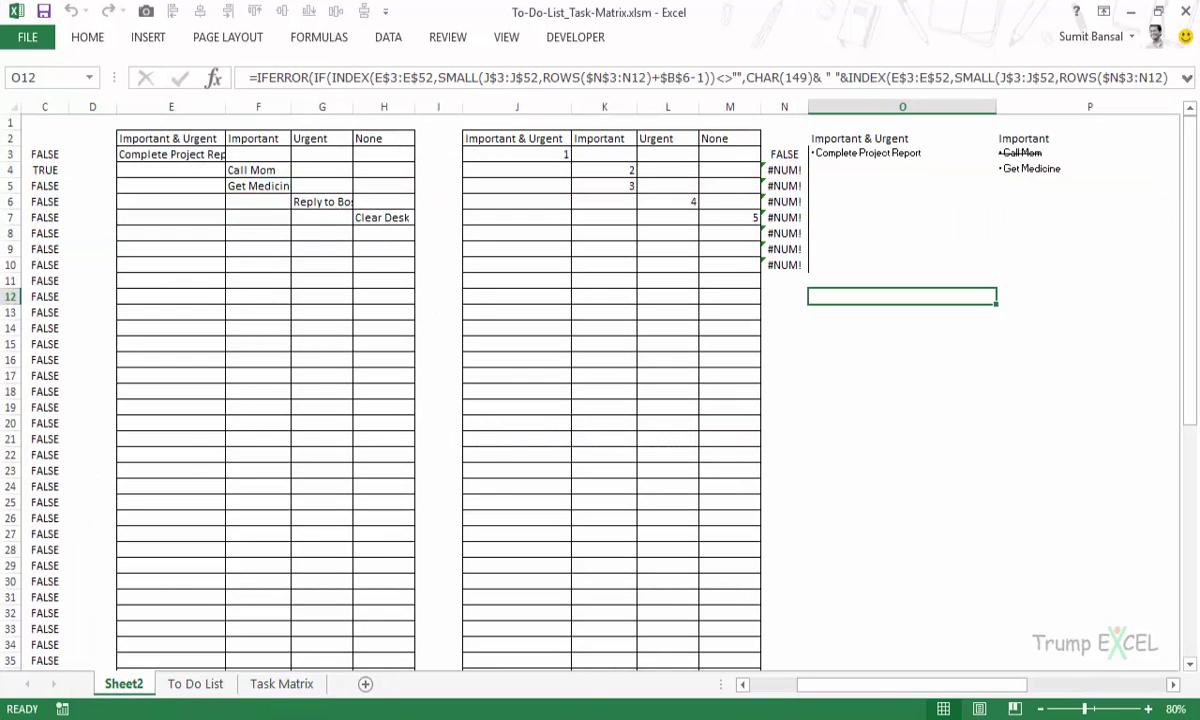
left_click_drag(845, 686, 783, 688)
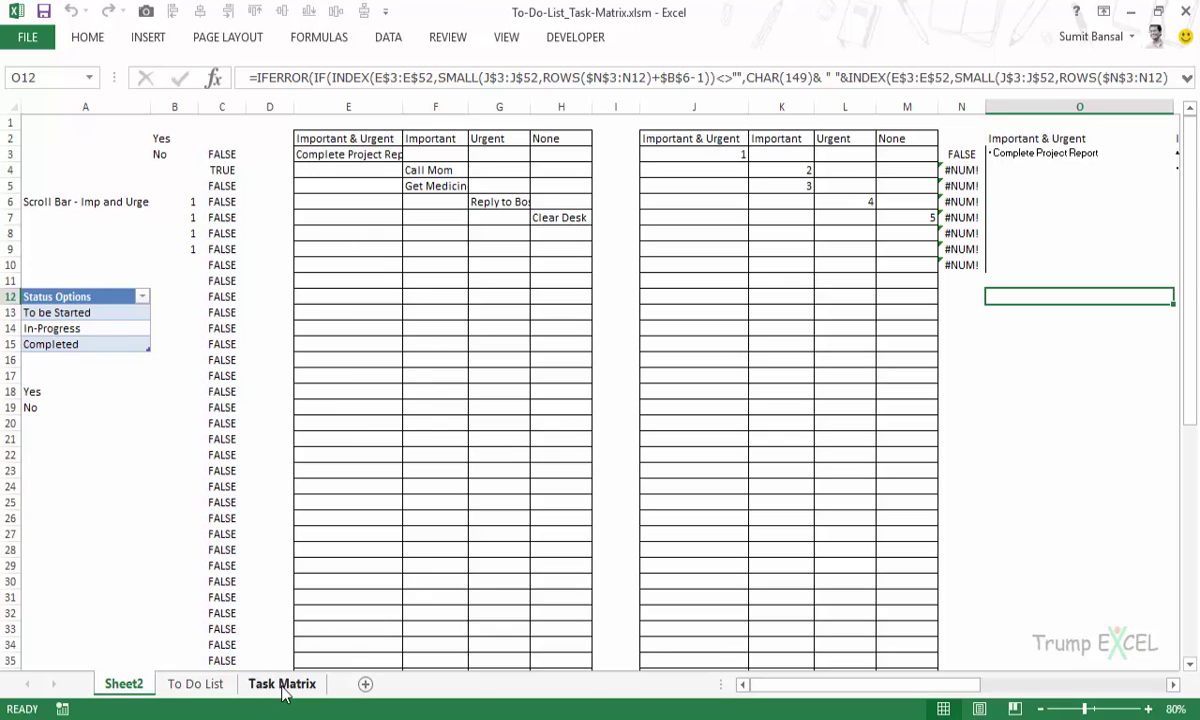
left_click_drag(774, 691, 961, 690)
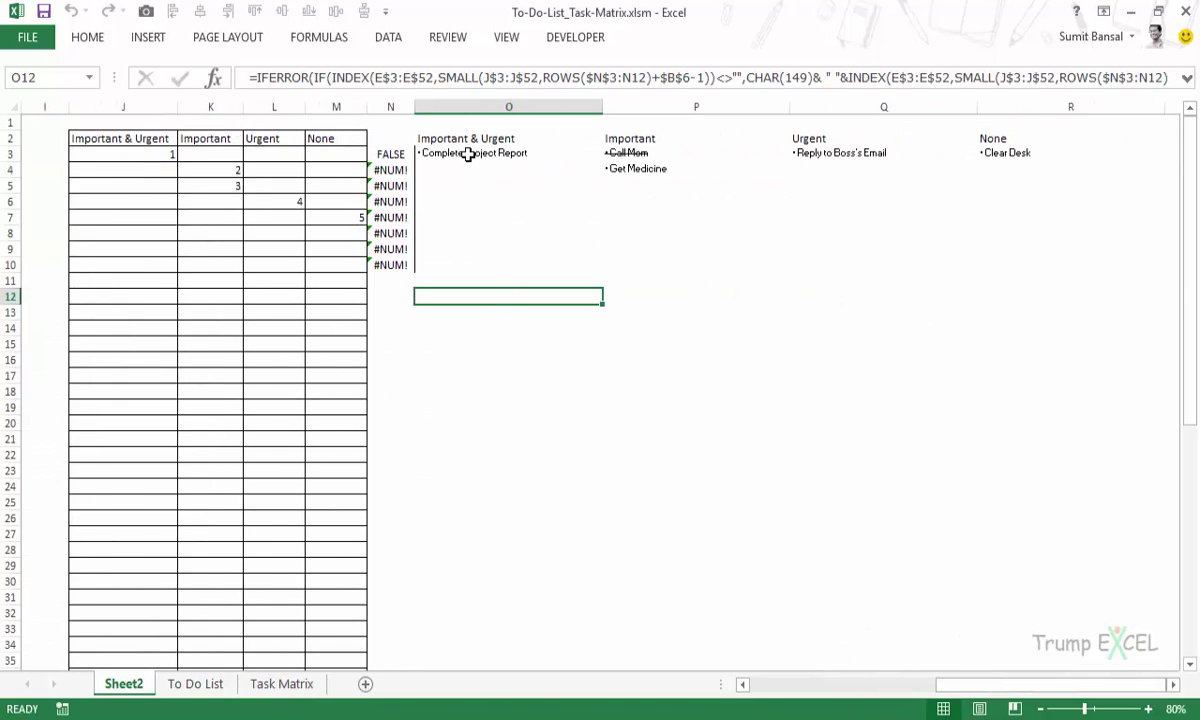
Flip between the To Do List, Sheet2 and Task Matrix sheets to compare them
left_click(195, 684)
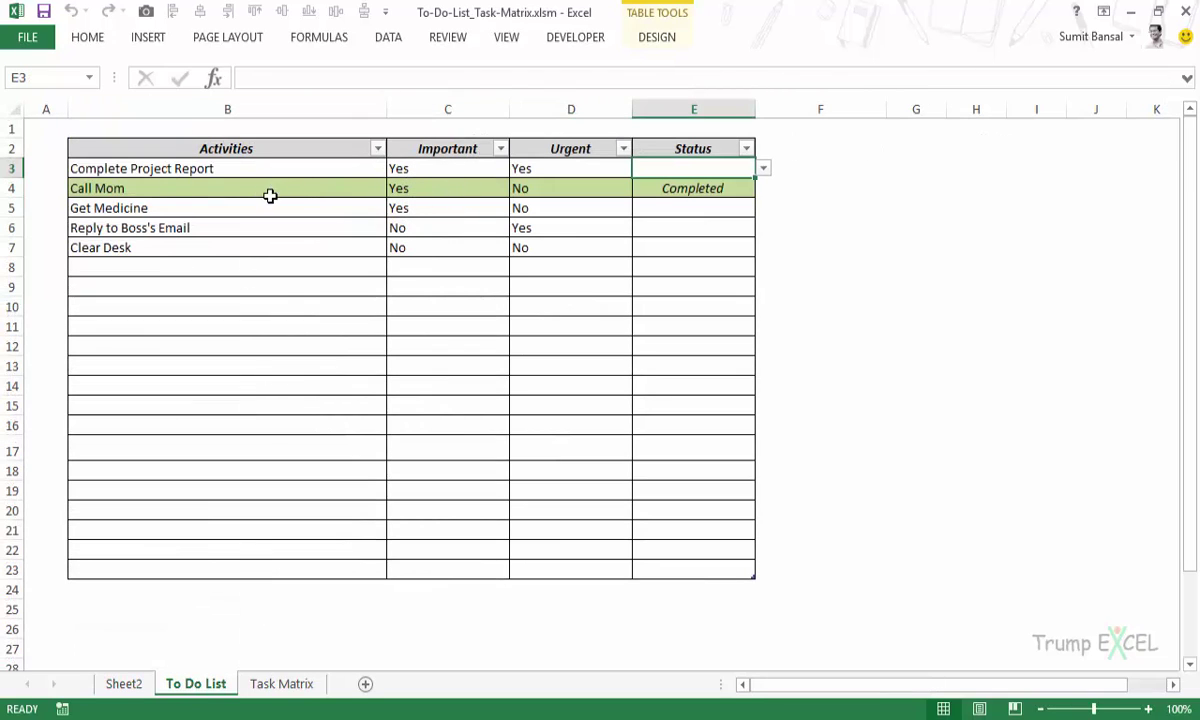
left_click(136, 688)
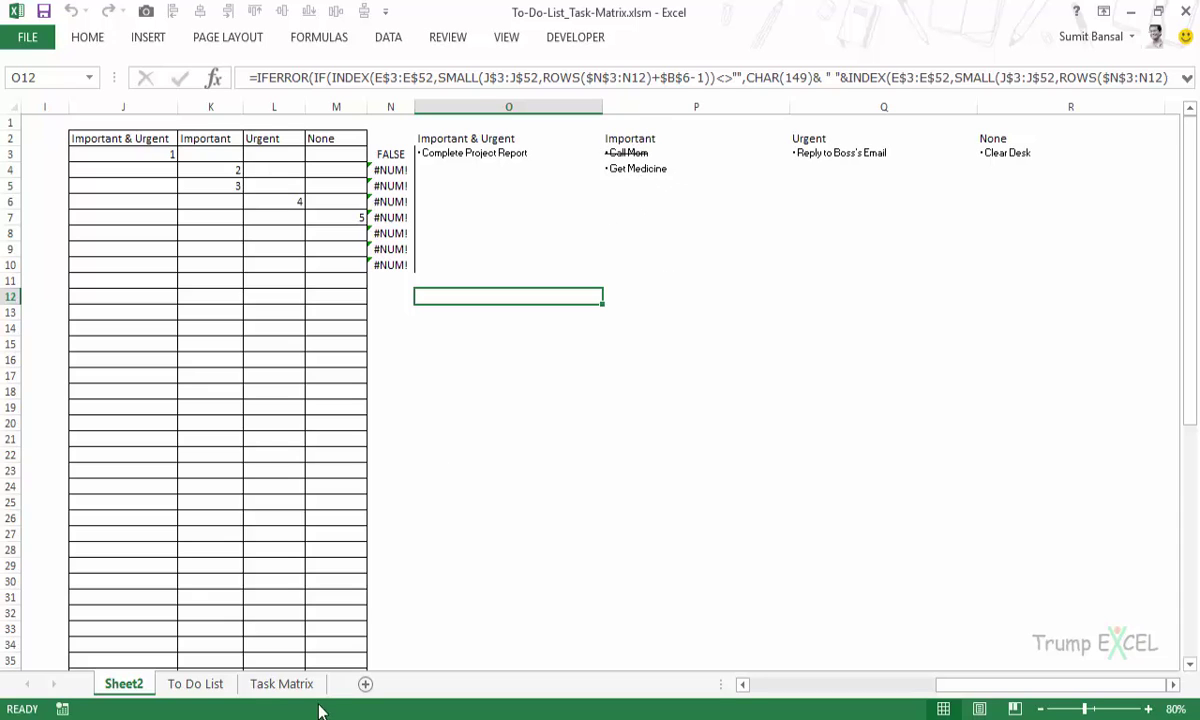
left_click(195, 686)
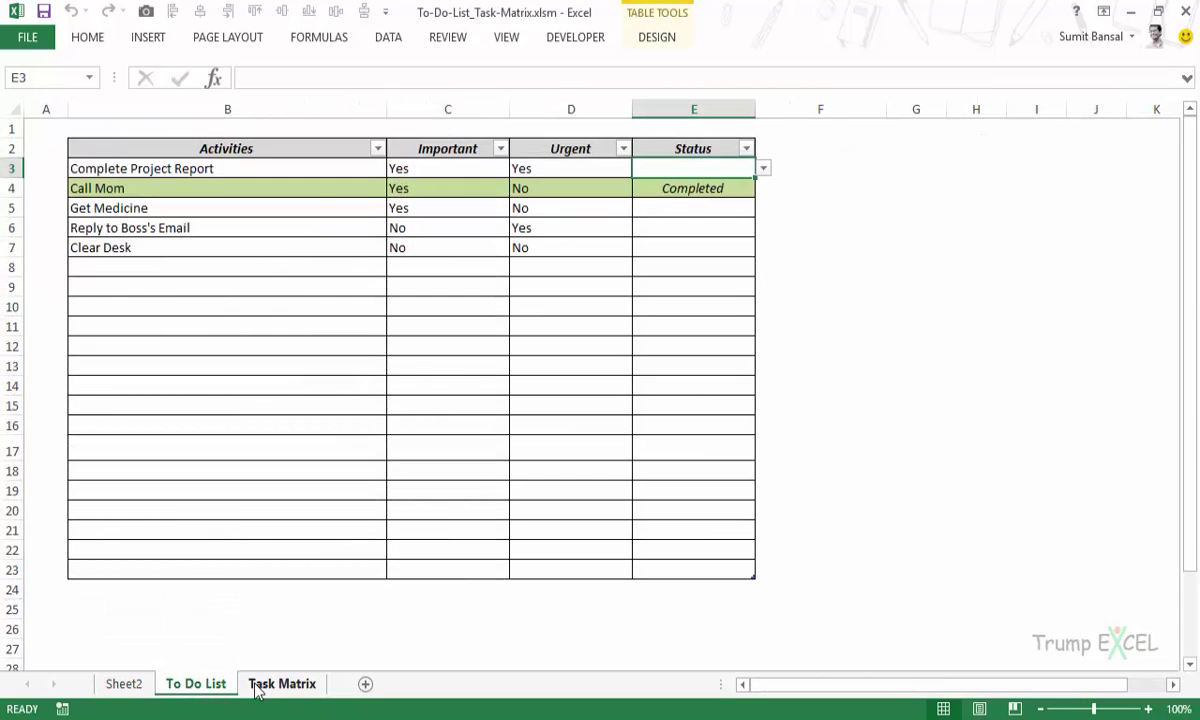
left_click(258, 688)
Submit the Add New Task form with an empty Task to see it flagged in red
key("alt+F11")
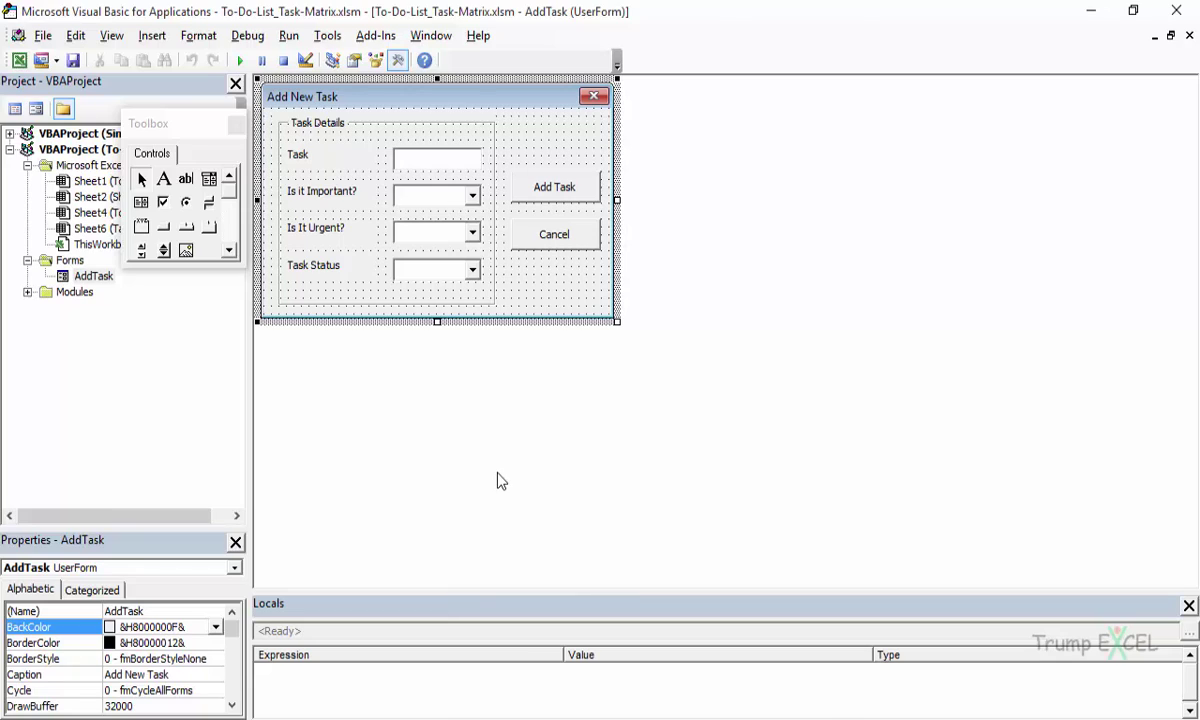
key("alt+F11")
left_click(526, 444)
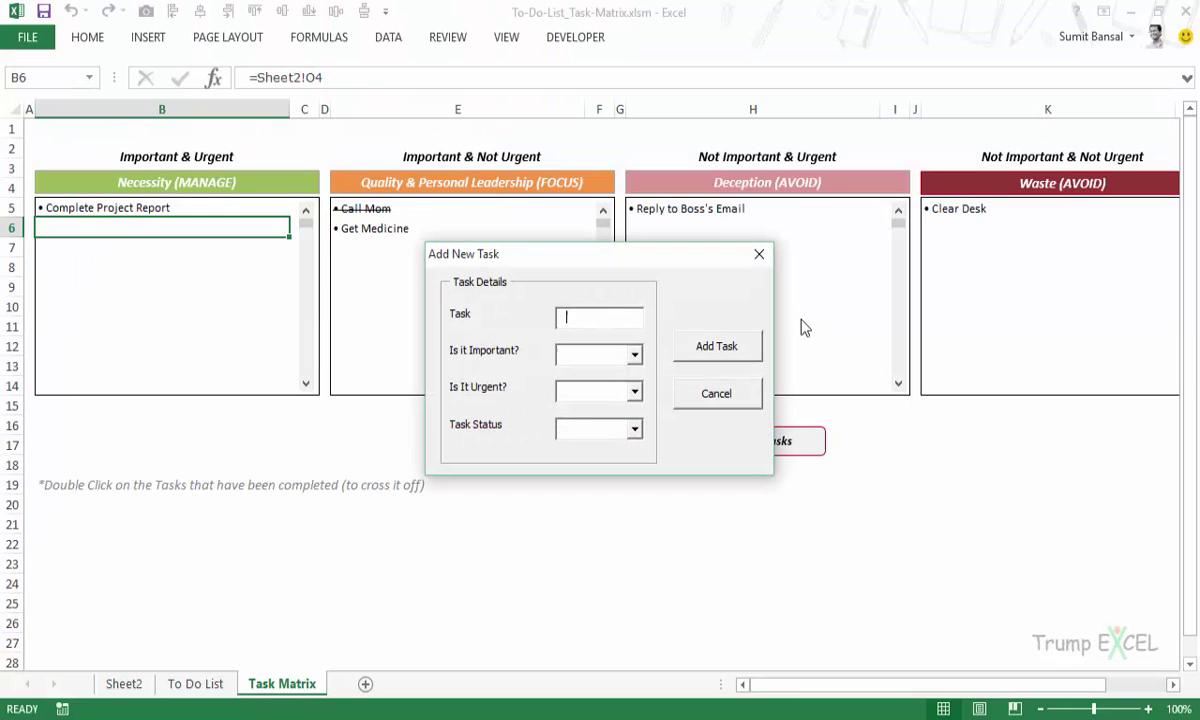
left_click(698, 347)
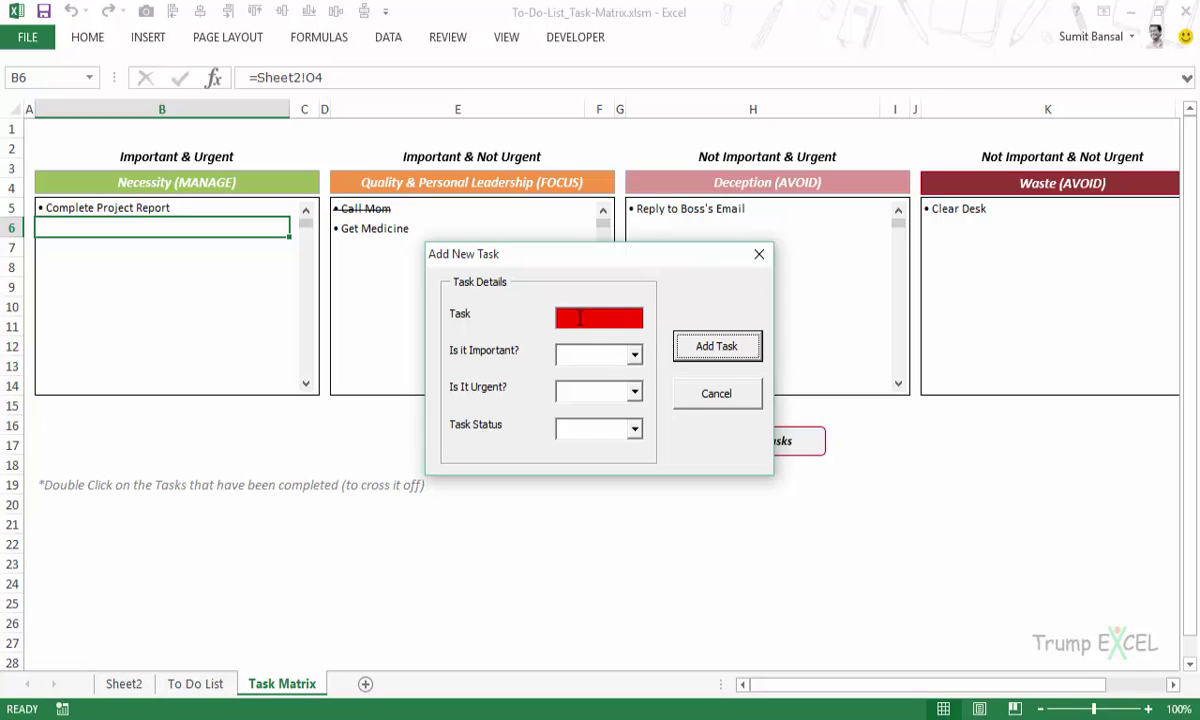
Enter 'asdad' as the task, close the form, and bring up the AddTask design in the VBA editor
left_click(584, 316)
type("asdad")
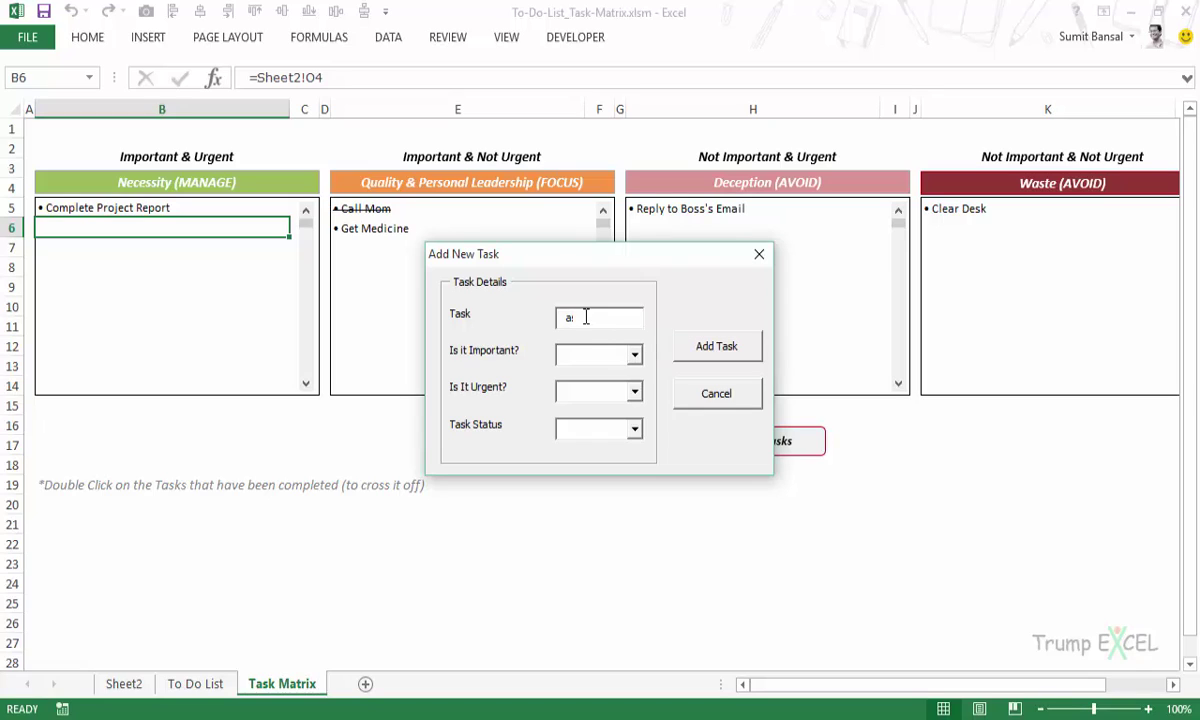
left_click(760, 255)
key("alt+F11")
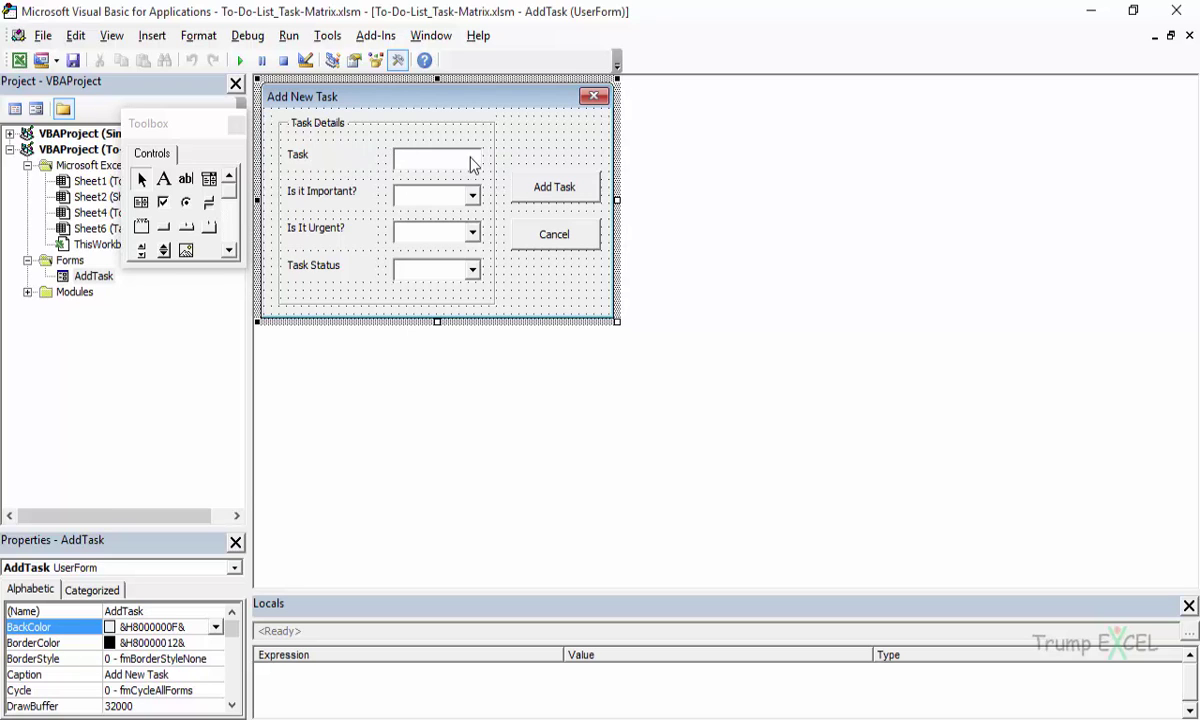
Review the Task box's code, highlighting the line that resets its background to white
double_click(437, 166)
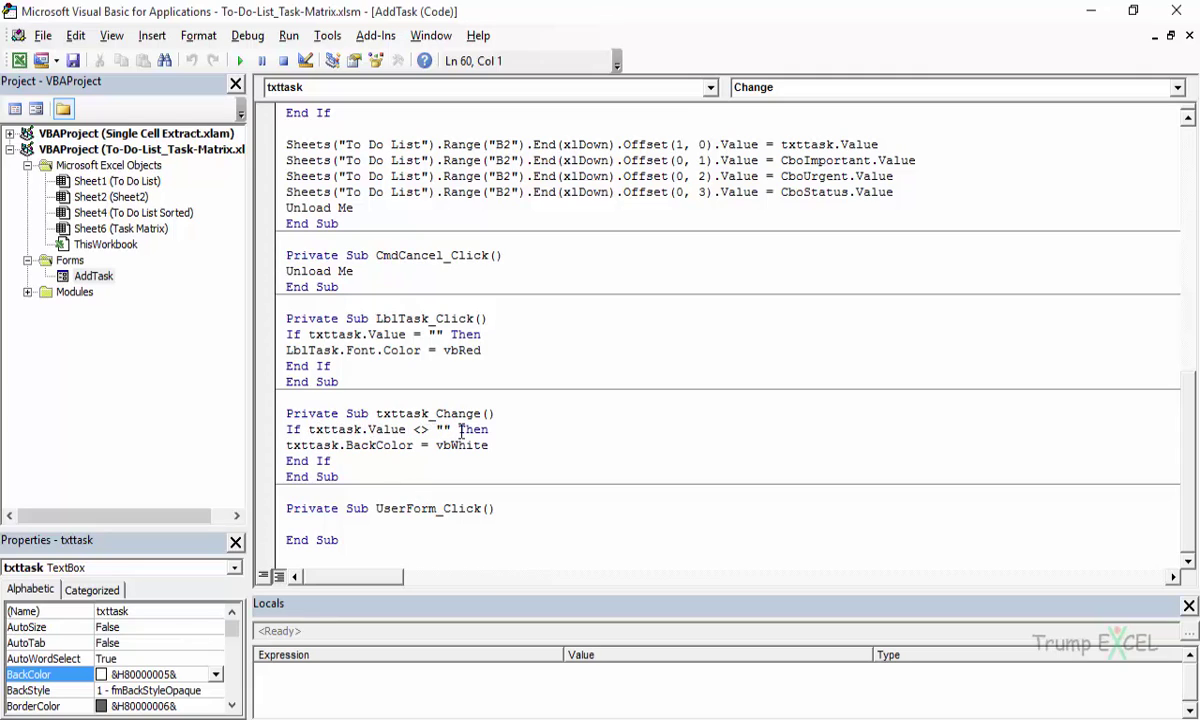
left_click_drag(324, 445, 479, 459)
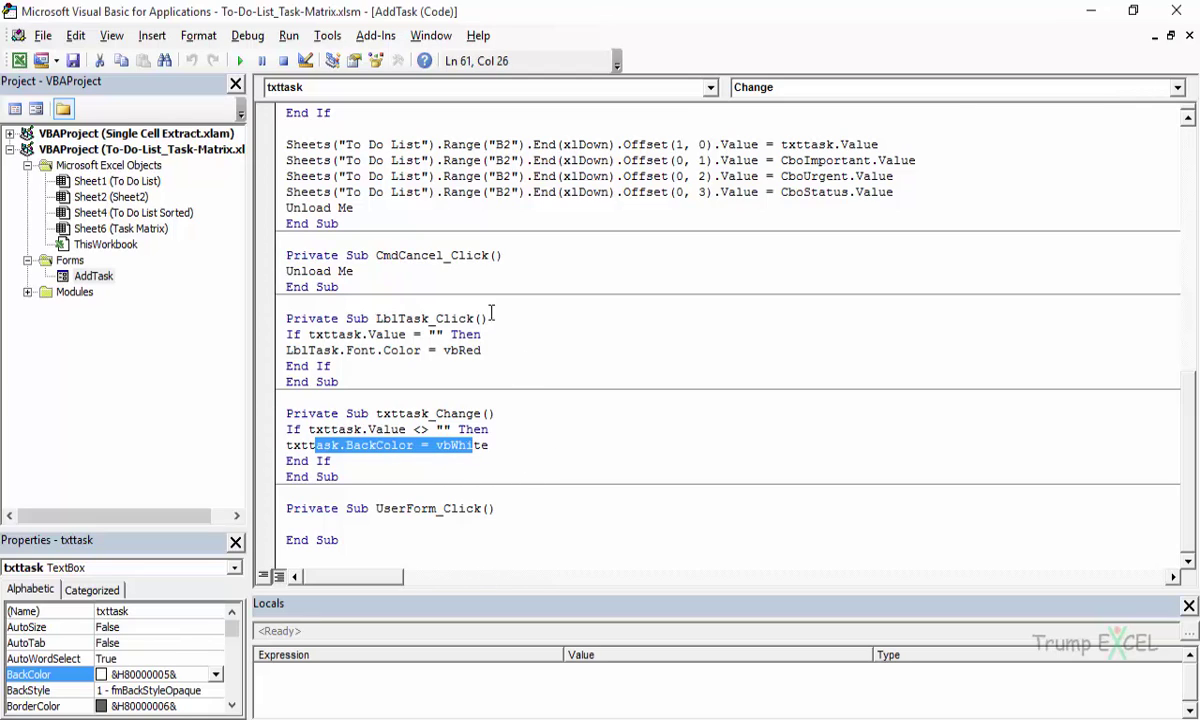
double_click(99, 281)
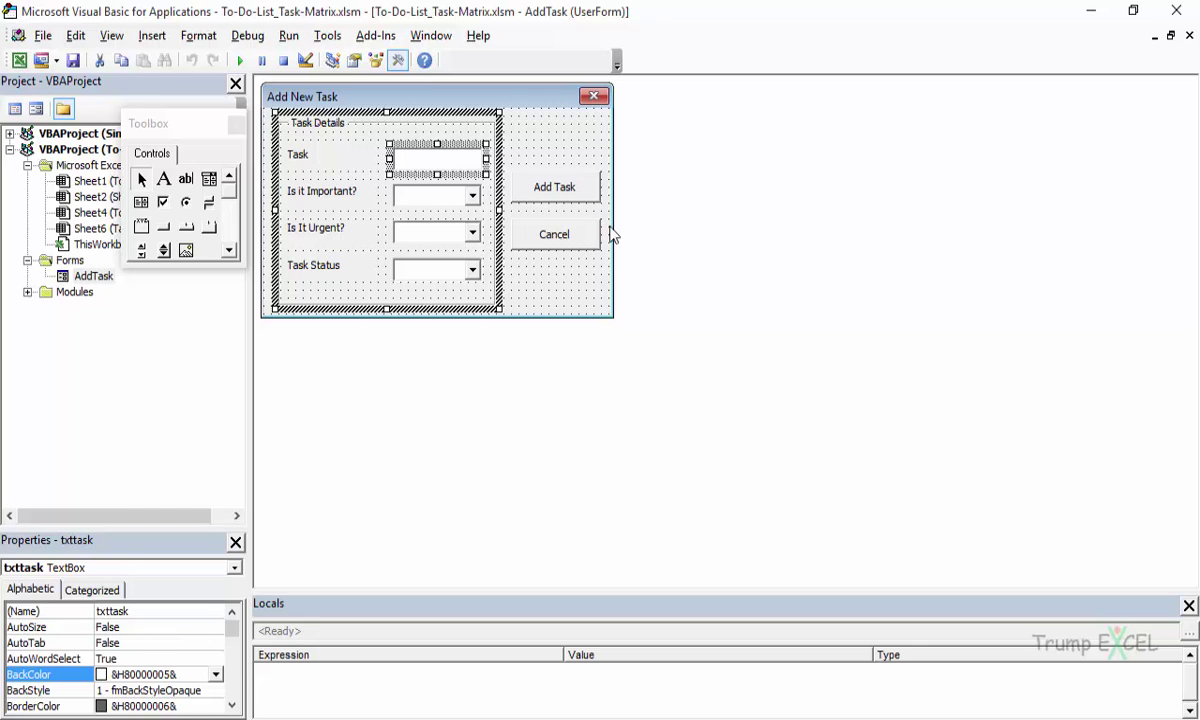
Review the Cancel button's Unload Me code, move the Toolbox beside the form, and return to Excel
double_click(571, 240)
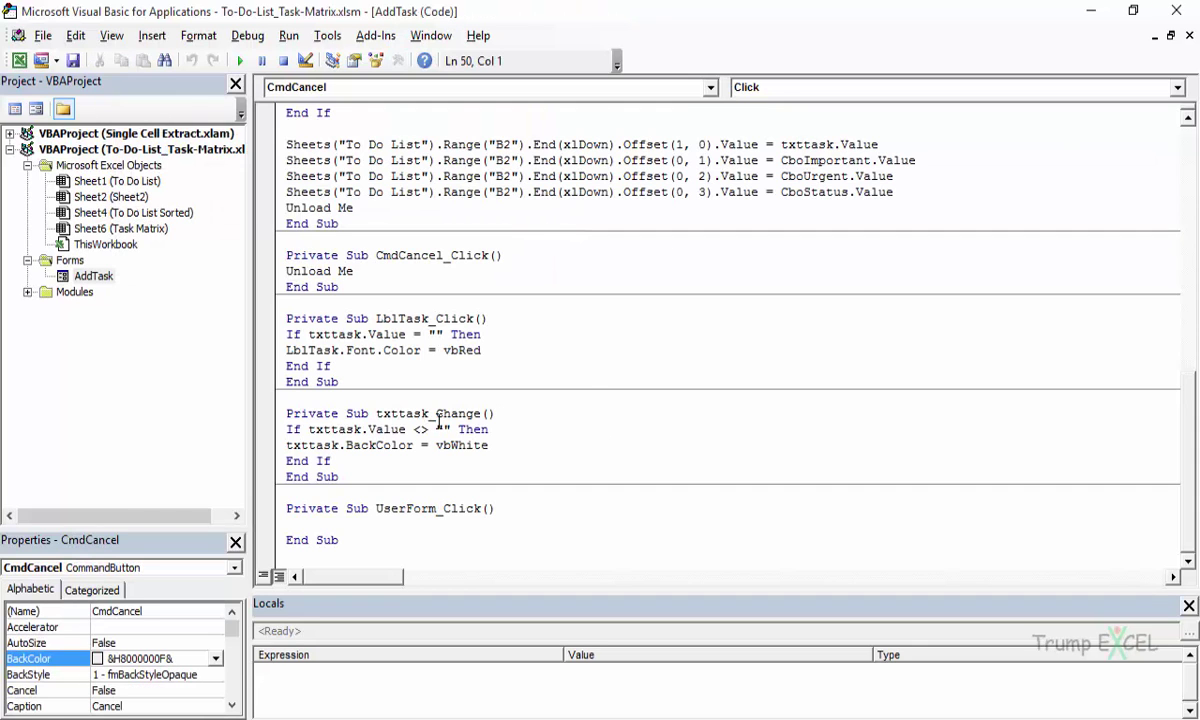
left_click_drag(331, 271, 316, 271)
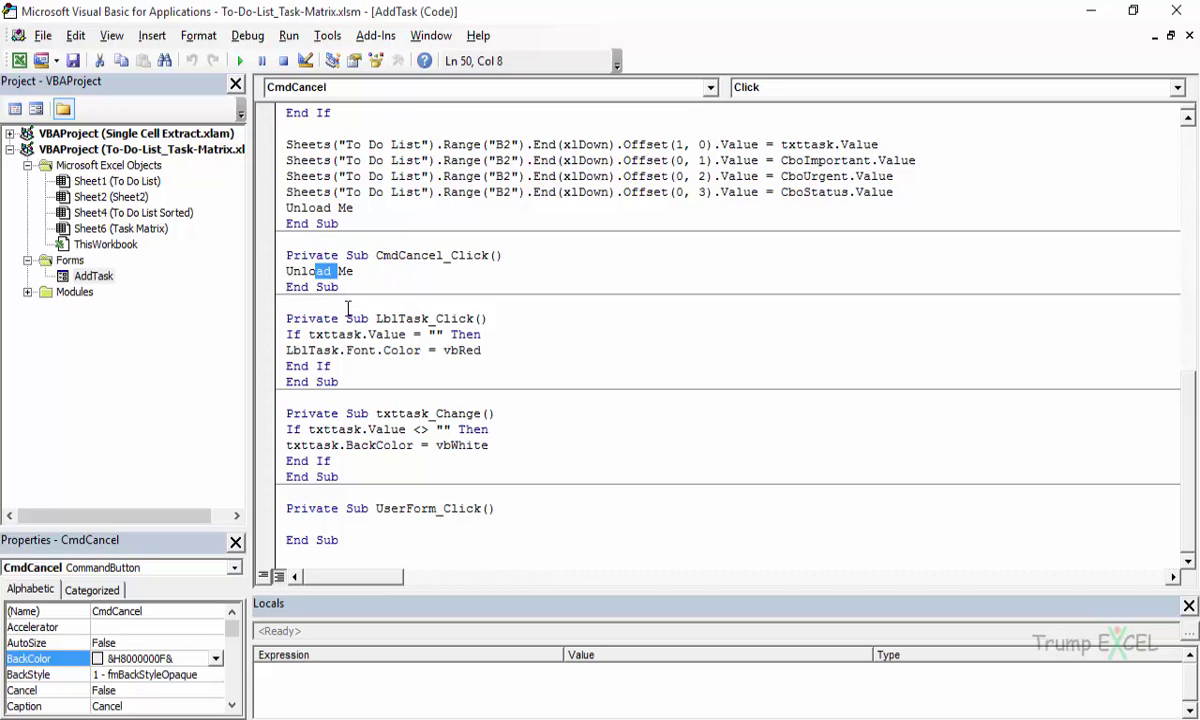
double_click(100, 276)
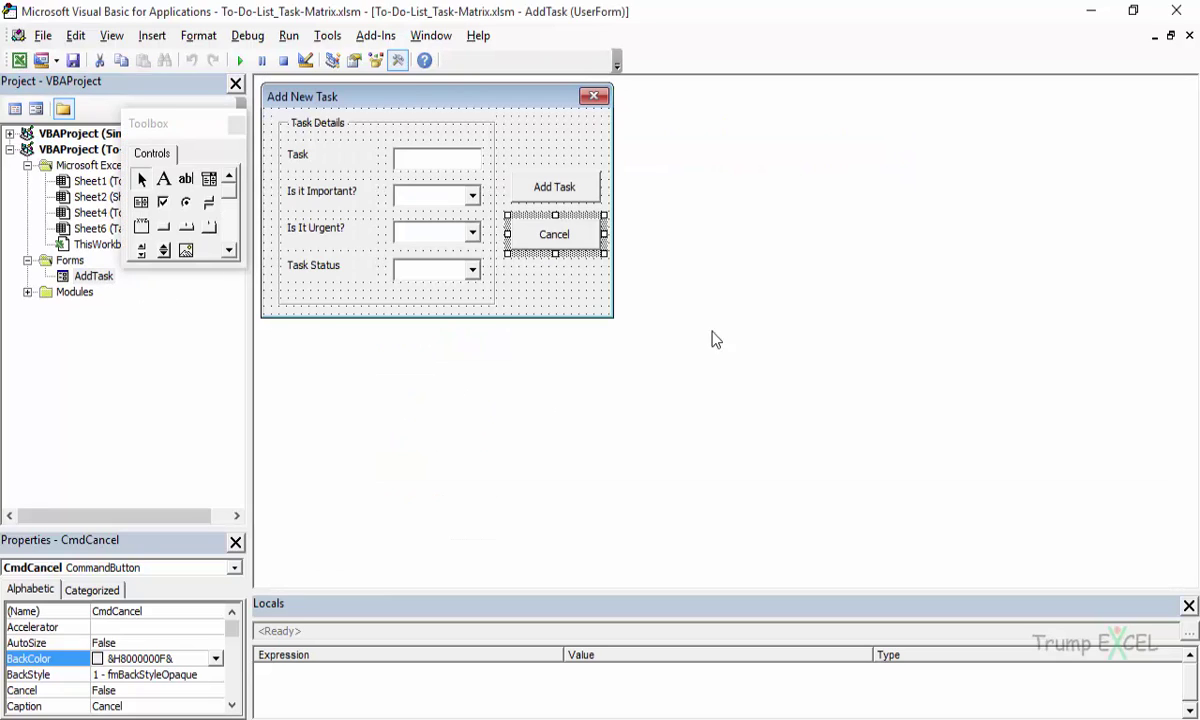
left_click_drag(193, 126, 697, 163)
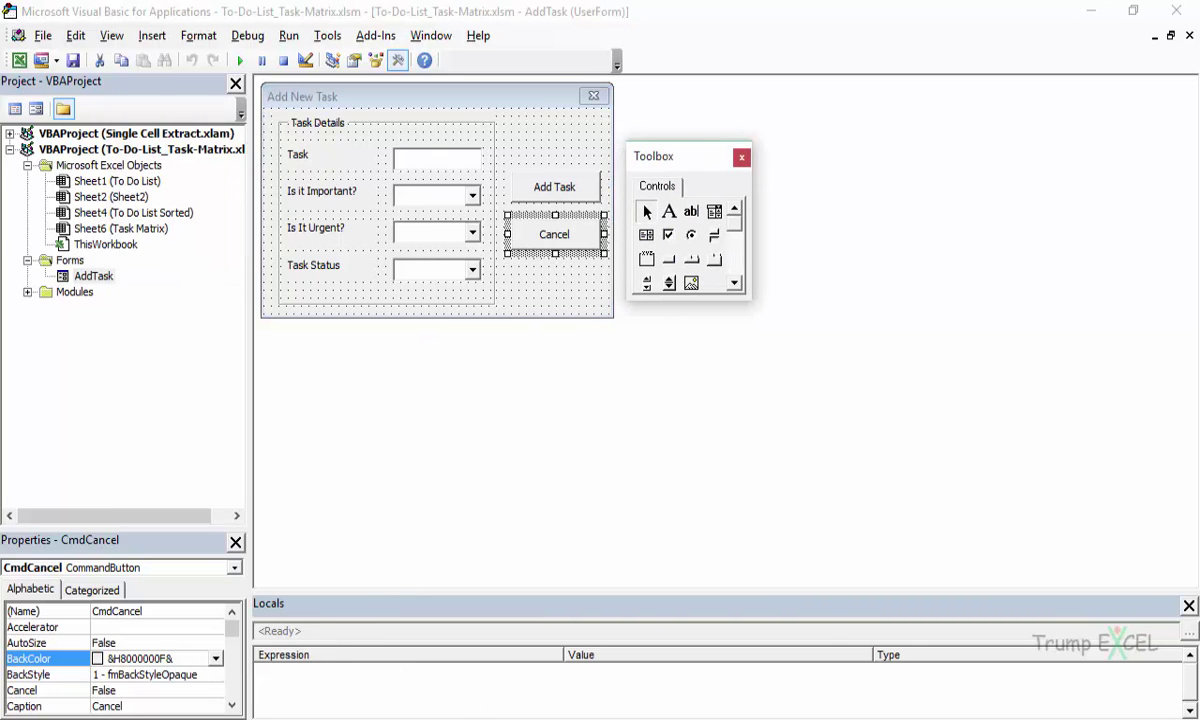
mouse_move(620, 718)
left_click(544, 672)
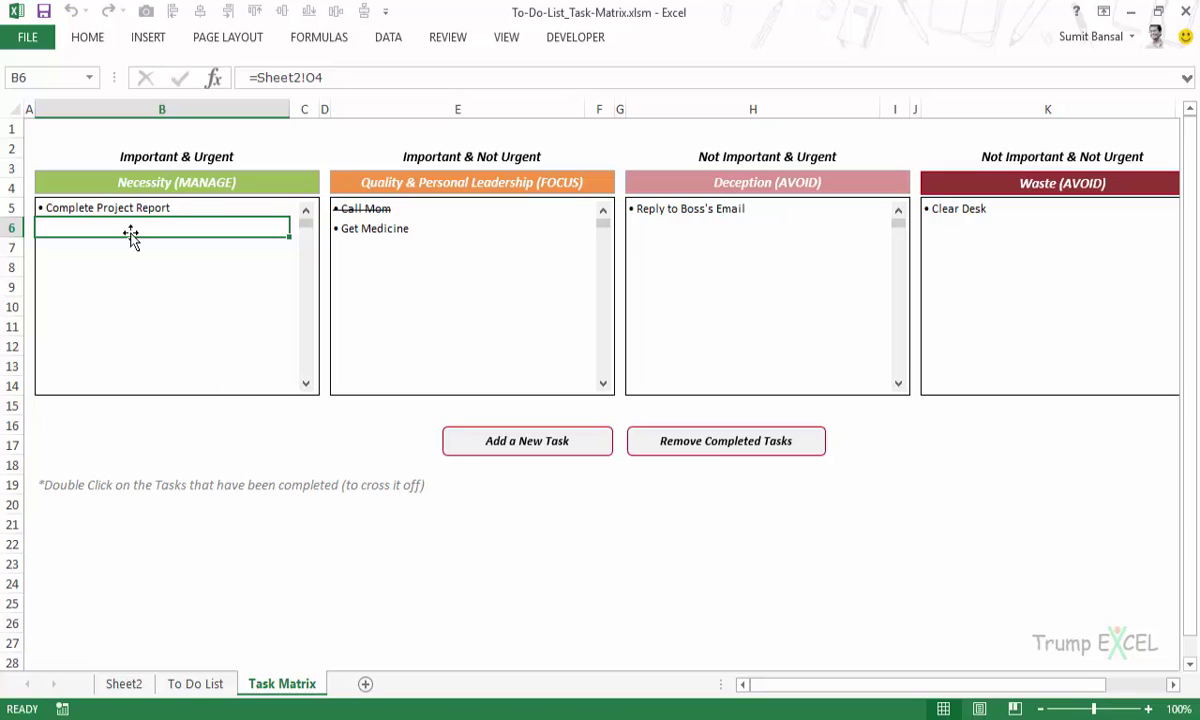
Double-click Call Mom to remove its strikethrough, then go back to the VBA editor with Alt+F11
double_click(362, 212)
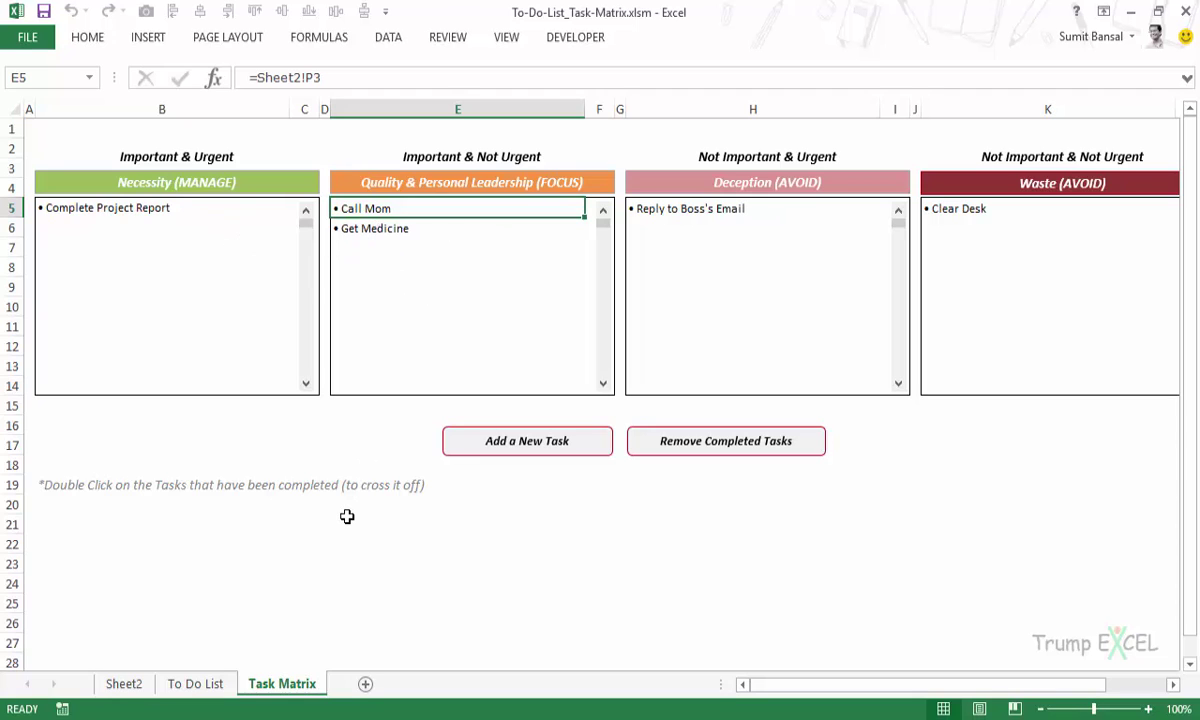
key("alt+F11")
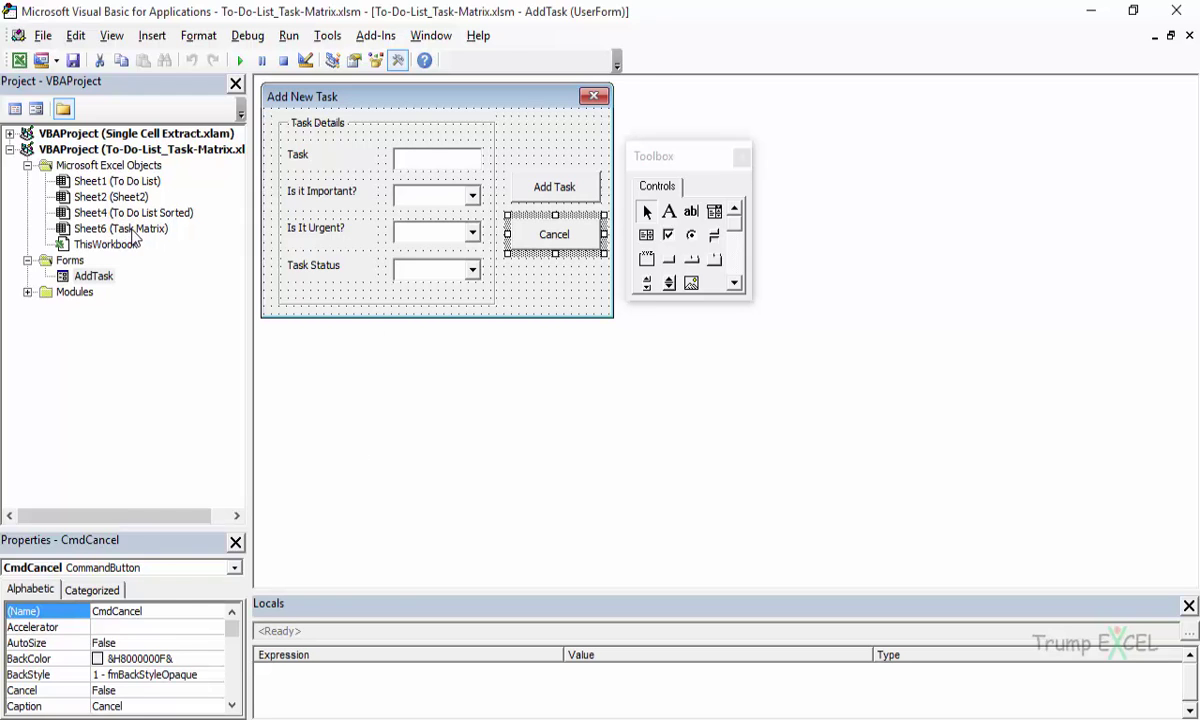
Open Sheet6 (Task Matrix)'s BeforeDoubleClick code and highlight its two Dim declarations
double_click(132, 230)
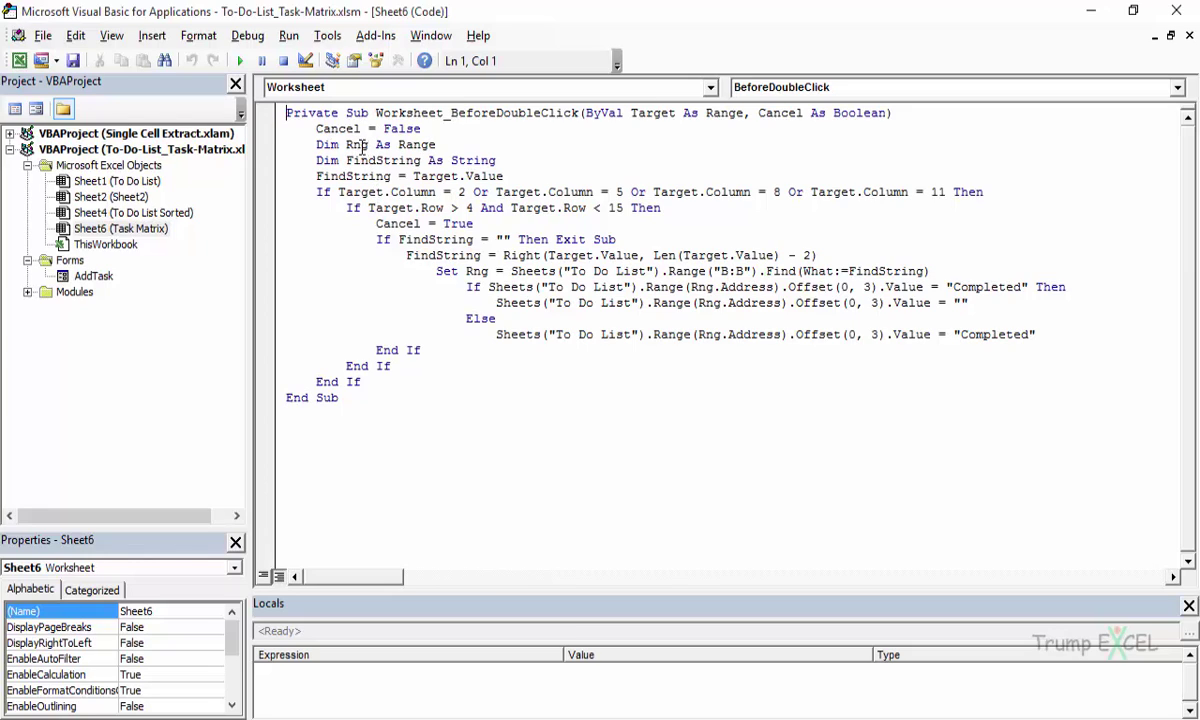
left_click_drag(318, 146, 480, 161)
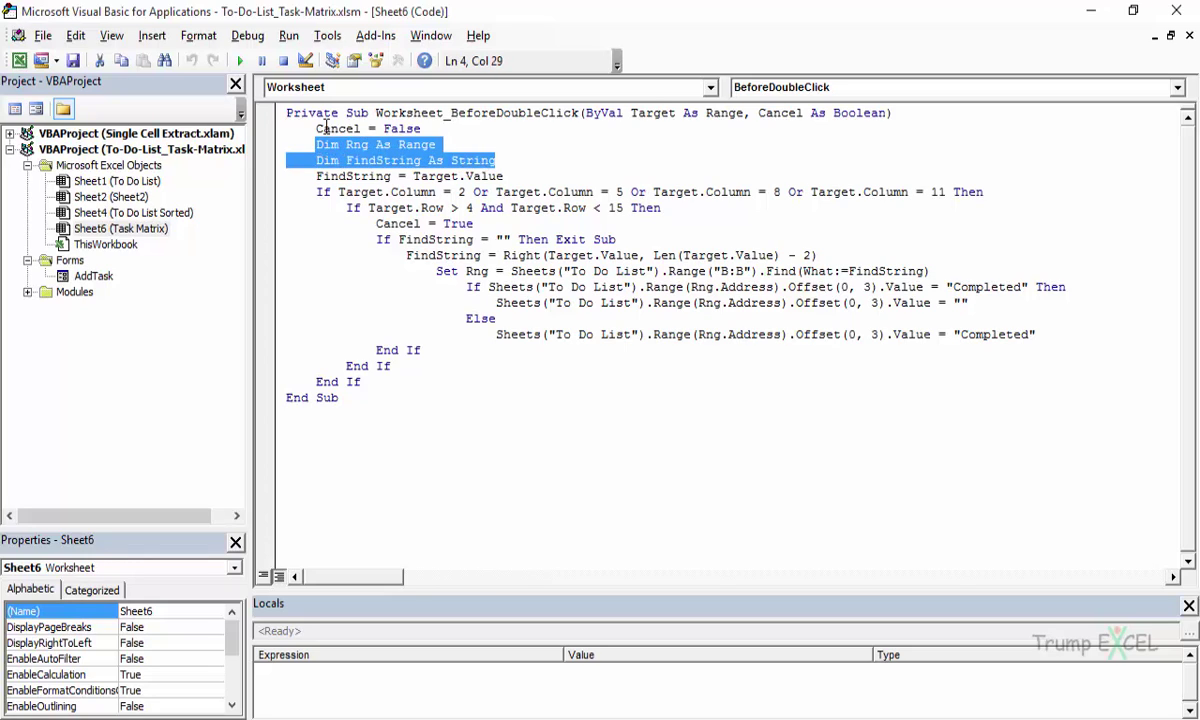